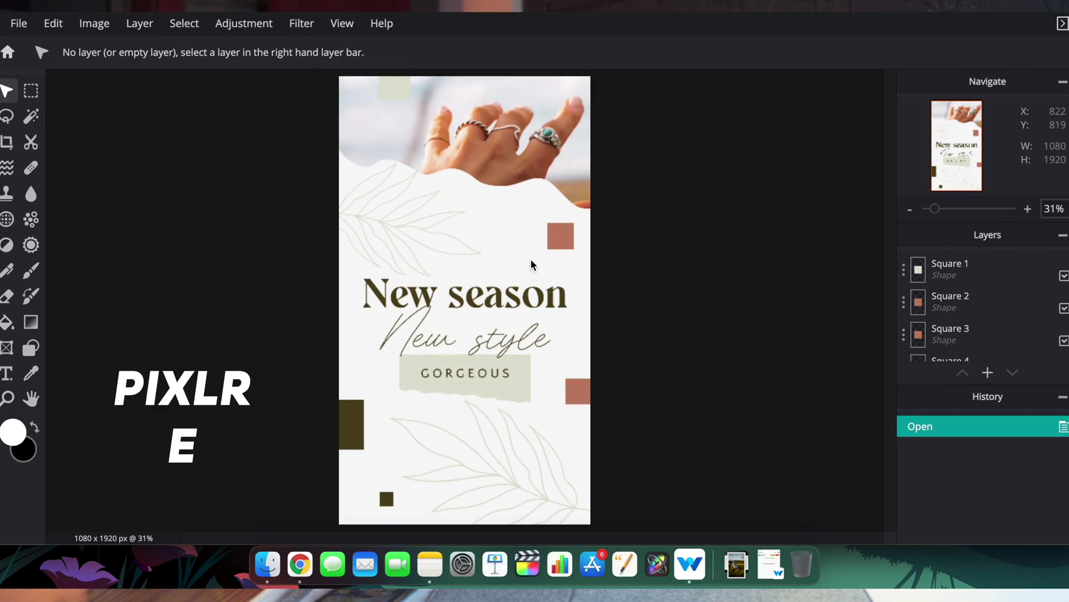
{"action": "scroll", "coordinate": [987, 309], "scroll_direction": "down", "scroll_amount": 3}
Leave the New season story via the File menu and head back toward the template and sticker galleries
{"action": "left_click", "coordinate": [987, 372]}
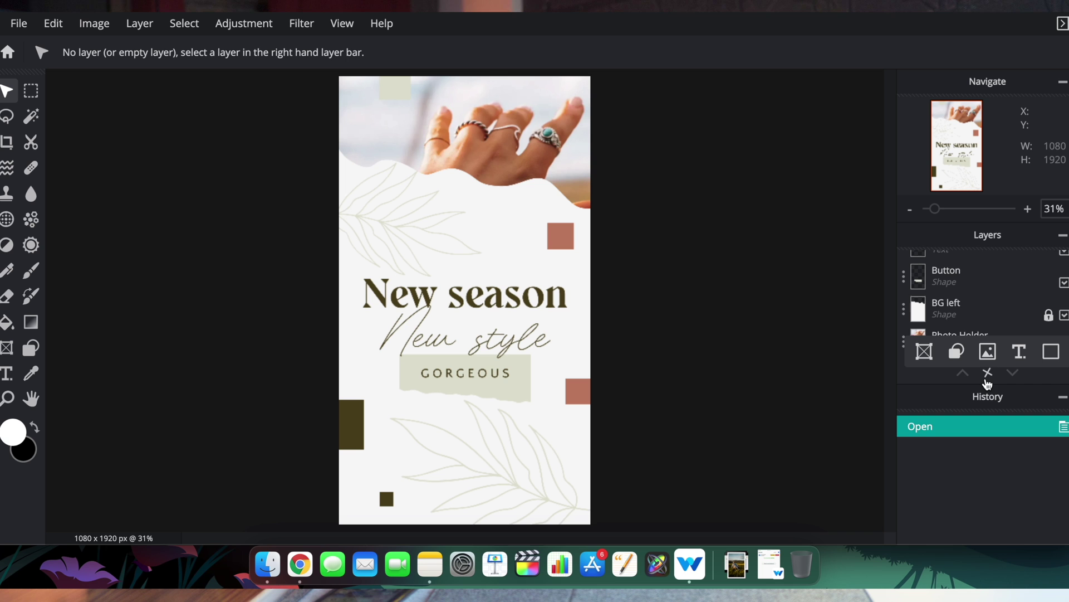
{"action": "left_click", "coordinate": [969, 444]}
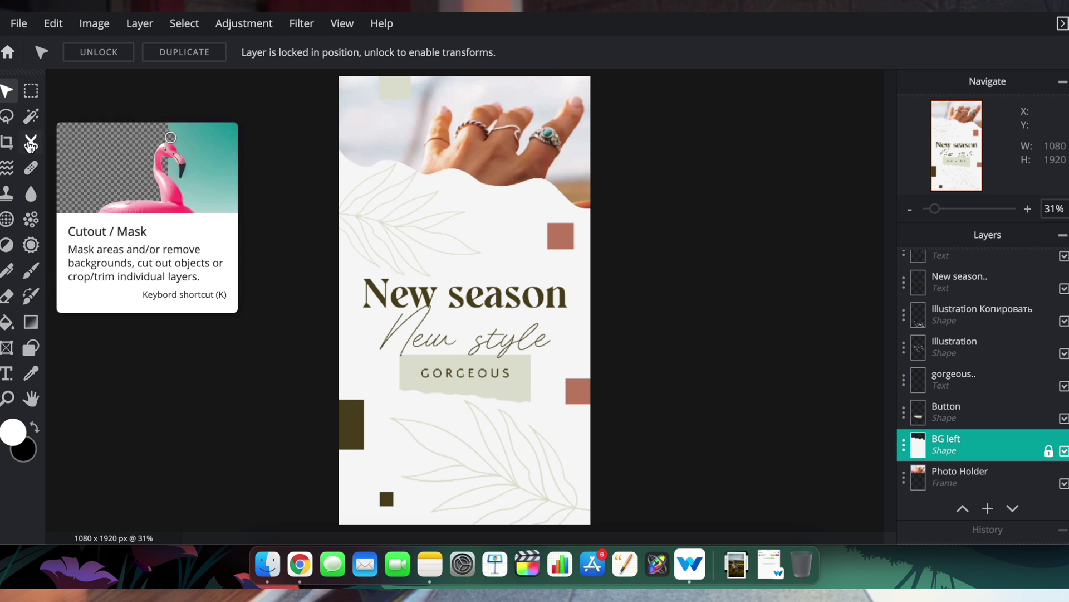
{"action": "left_click", "coordinate": [18, 22]}
{"action": "left_click", "coordinate": [42, 130]}
{"action": "left_click", "coordinate": [623, 259]}
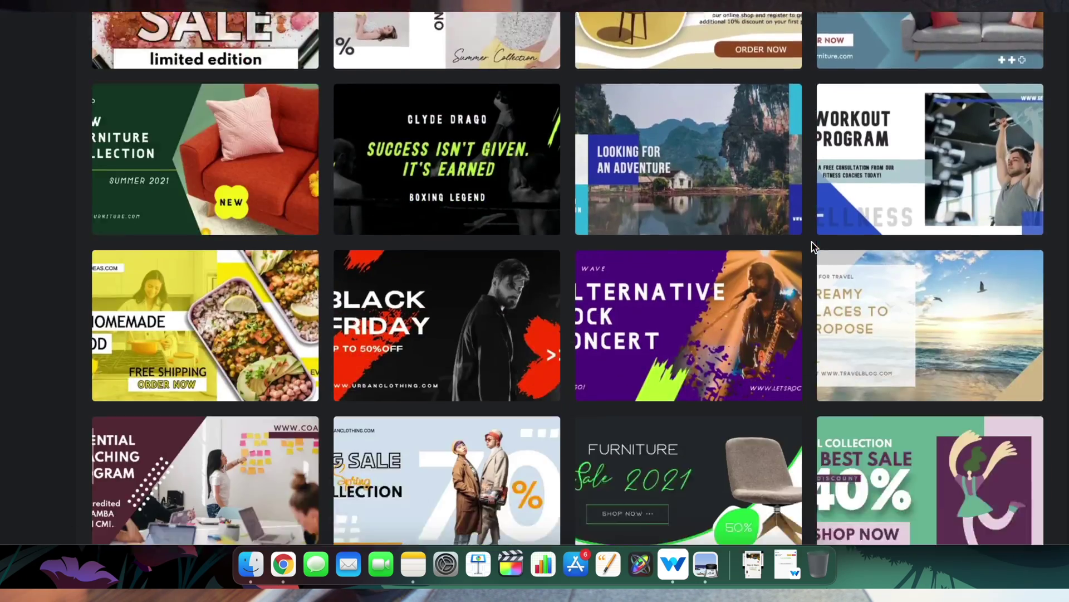
{"action": "scroll", "coordinate": [812, 244], "scroll_direction": "down", "scroll_amount": 5}
{"action": "scroll", "coordinate": [812, 244], "scroll_direction": "down", "scroll_amount": 5}
{"action": "scroll", "coordinate": [812, 245], "scroll_direction": "up", "scroll_amount": 5}
{"action": "scroll", "coordinate": [819, 234], "scroll_direction": "up", "scroll_amount": 10}
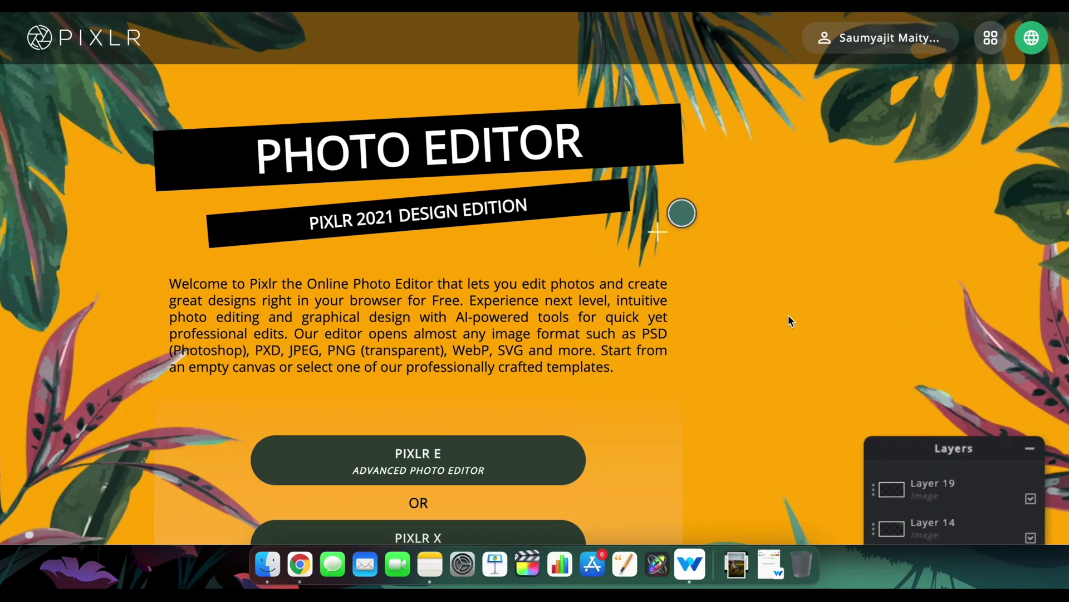
{"action": "scroll", "coordinate": [788, 315], "scroll_direction": "down", "scroll_amount": 4}
{"action": "scroll", "coordinate": [788, 315], "scroll_direction": "down", "scroll_amount": 2}
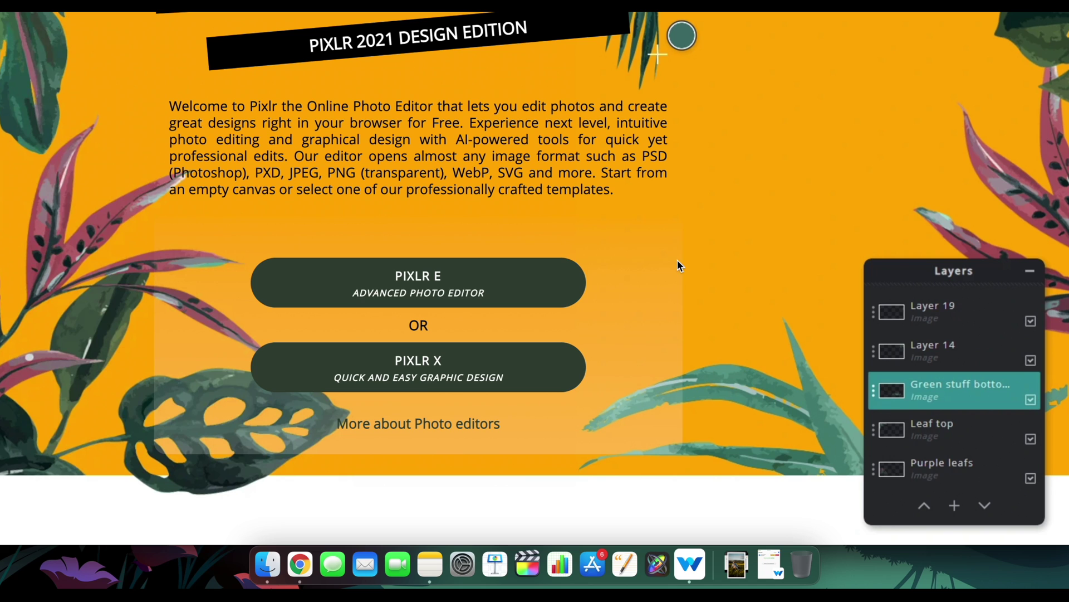
Launch the PIXLR E Advanced Photo Editor from the landing page
{"action": "left_click", "coordinate": [510, 286]}
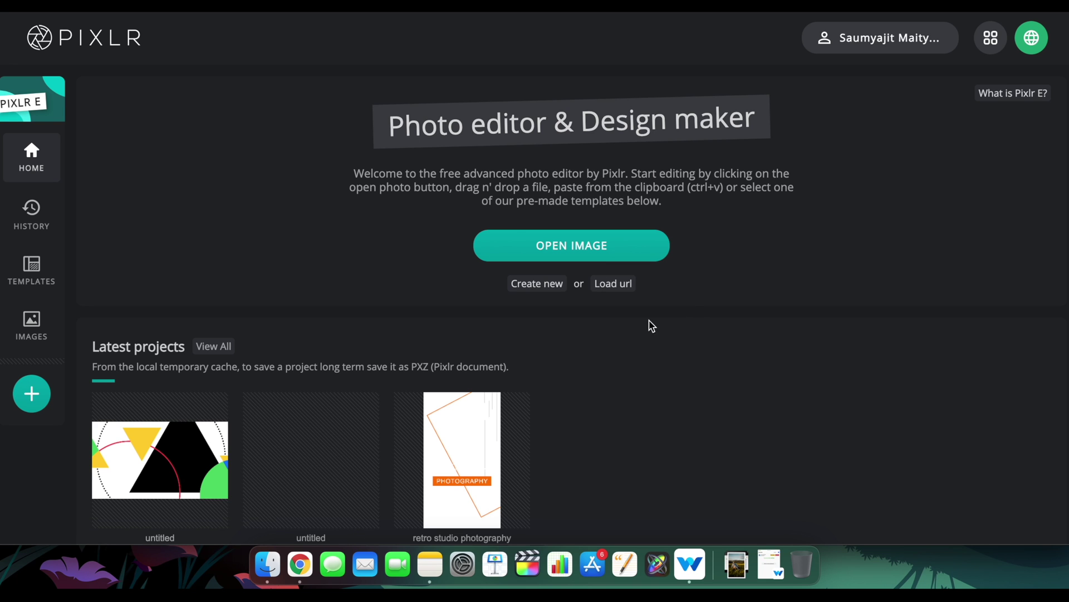
{"action": "scroll", "coordinate": [652, 332], "scroll_direction": "down", "scroll_amount": 3}
{"action": "scroll", "coordinate": [651, 332], "scroll_direction": "down", "scroll_amount": 2}
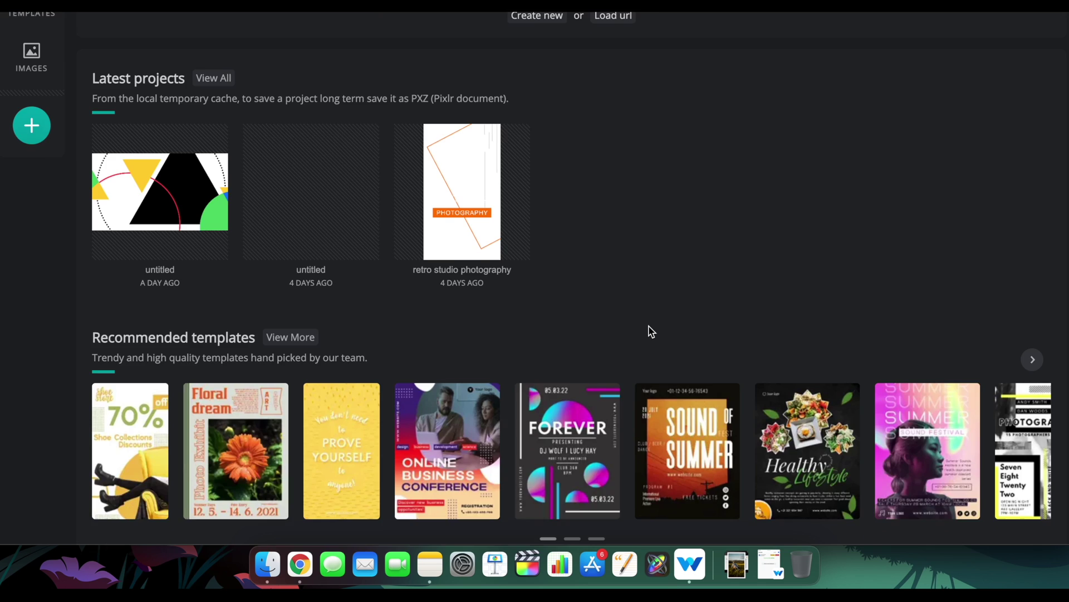
{"action": "scroll", "coordinate": [653, 331], "scroll_direction": "up", "scroll_amount": 5}
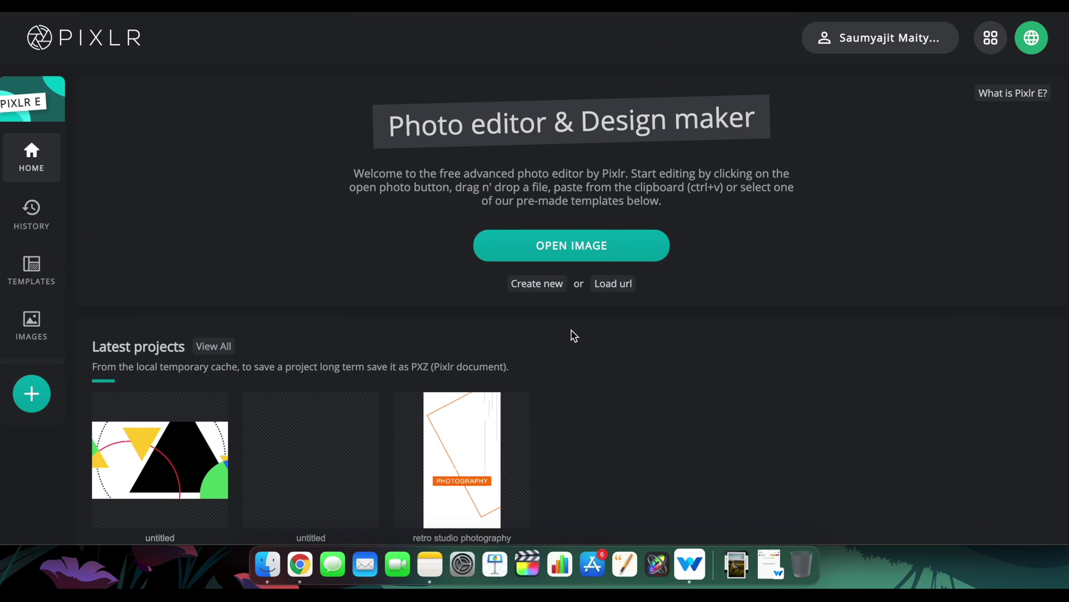
{"action": "scroll", "coordinate": [504, 335], "scroll_direction": "down", "scroll_amount": 5}
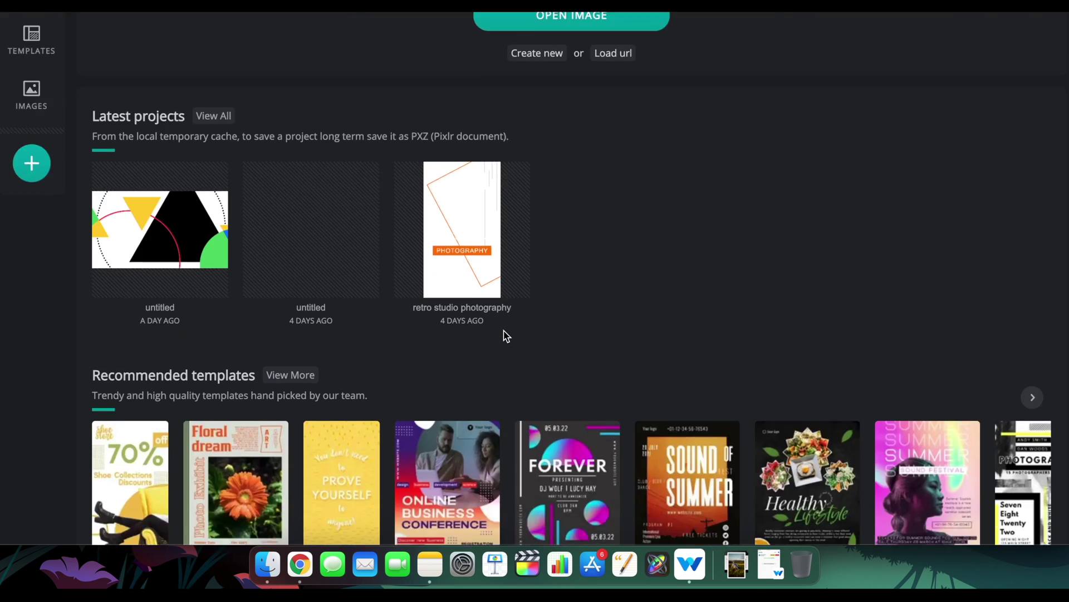
{"action": "scroll", "coordinate": [504, 335], "scroll_direction": "down", "scroll_amount": 5}
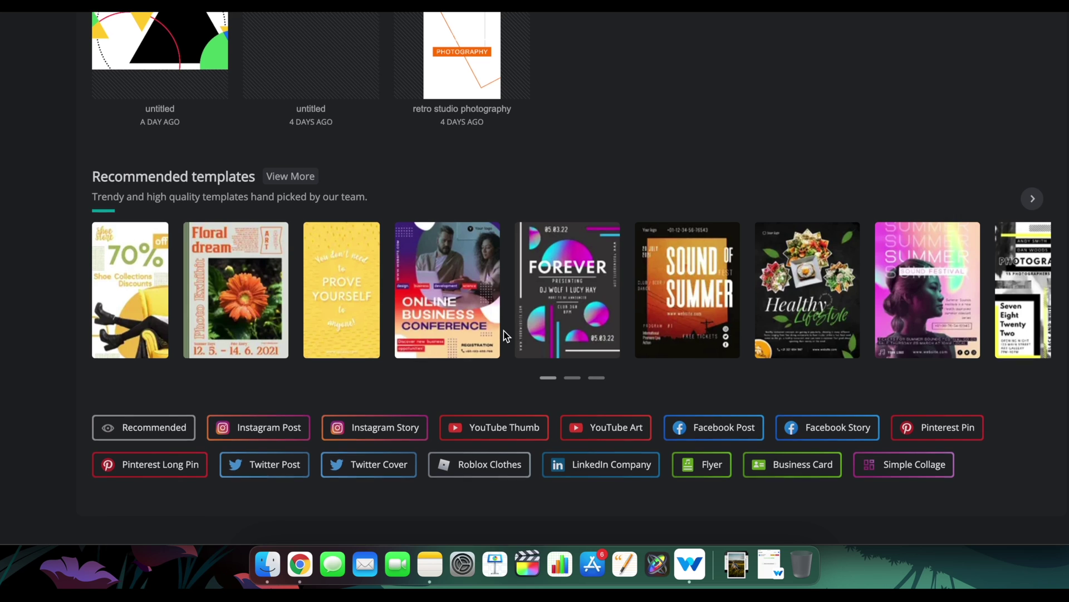
{"action": "scroll", "coordinate": [504, 335], "scroll_direction": "up", "scroll_amount": 10}
Browse the template category carousel and choose the Instagram Story templates
{"action": "left_click", "coordinate": [40, 264]}
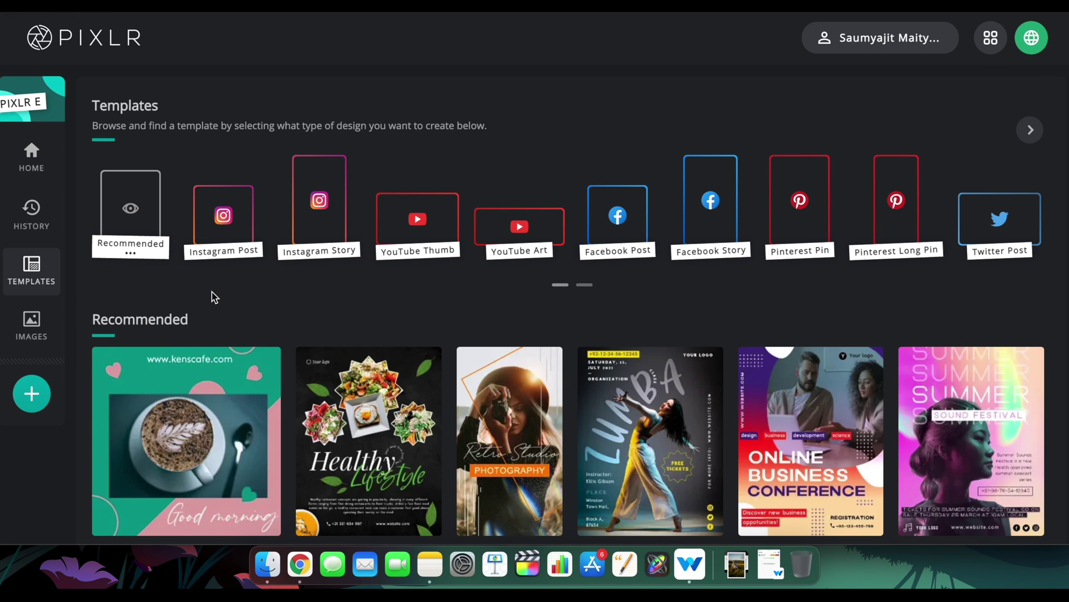
{"action": "scroll", "coordinate": [214, 296], "scroll_direction": "down", "scroll_amount": 1}
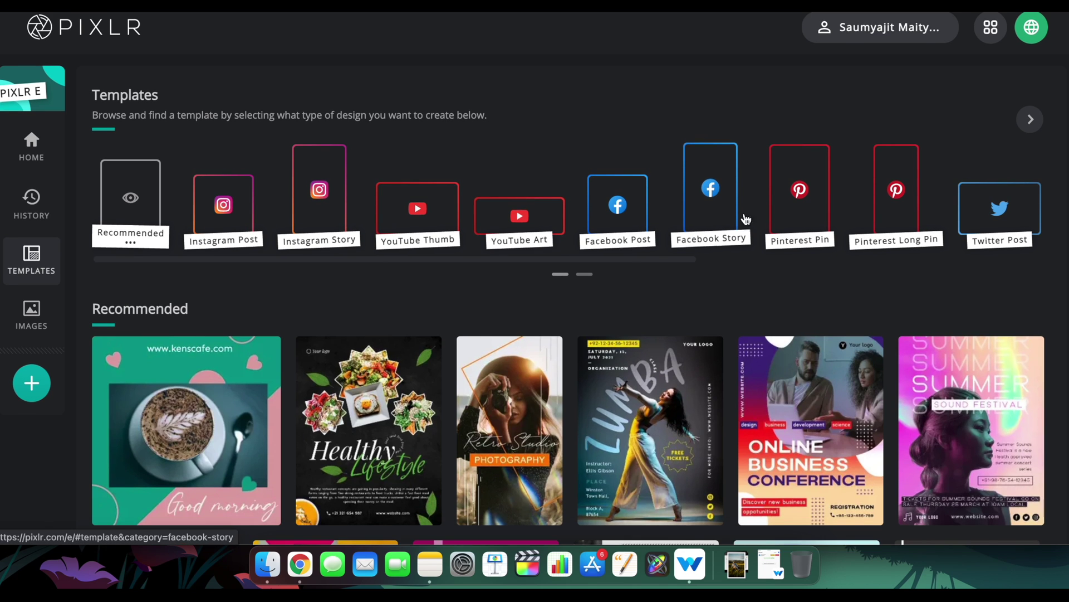
{"action": "left_click", "coordinate": [585, 274]}
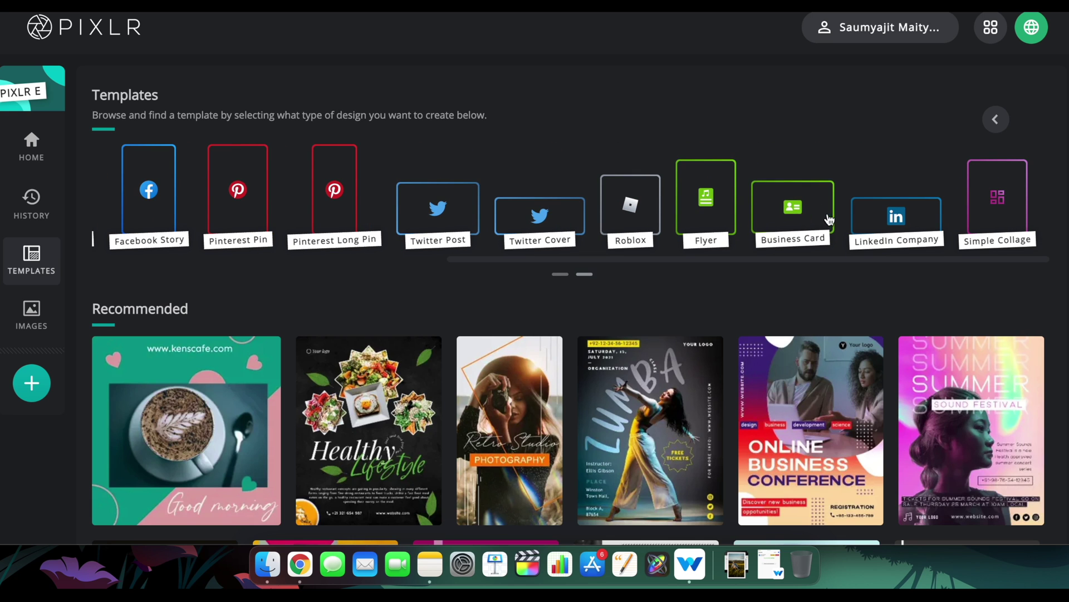
{"action": "left_click", "coordinate": [561, 274]}
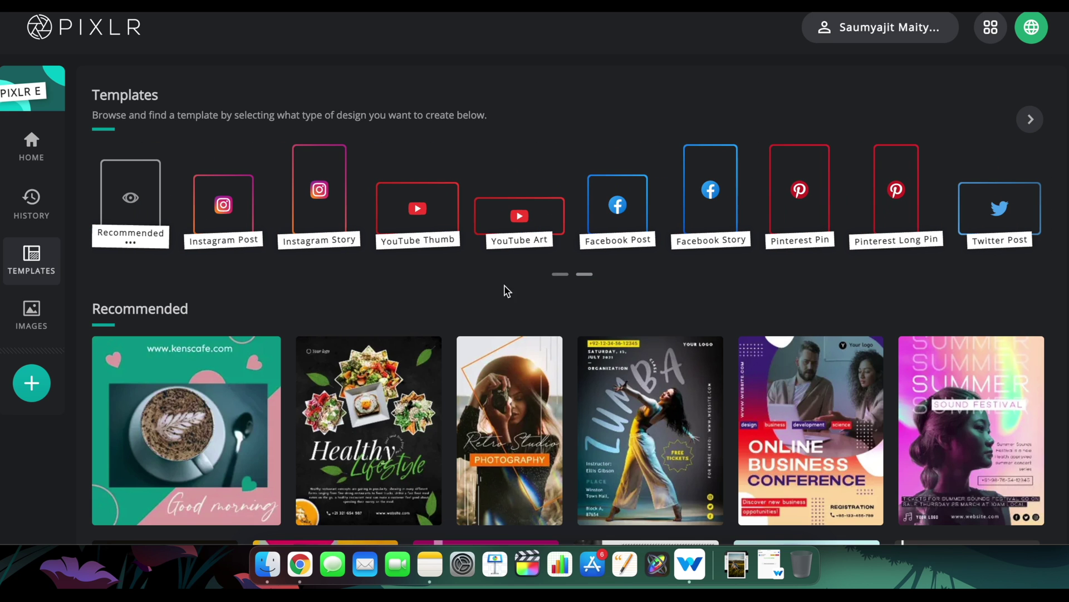
{"action": "left_click", "coordinate": [319, 205]}
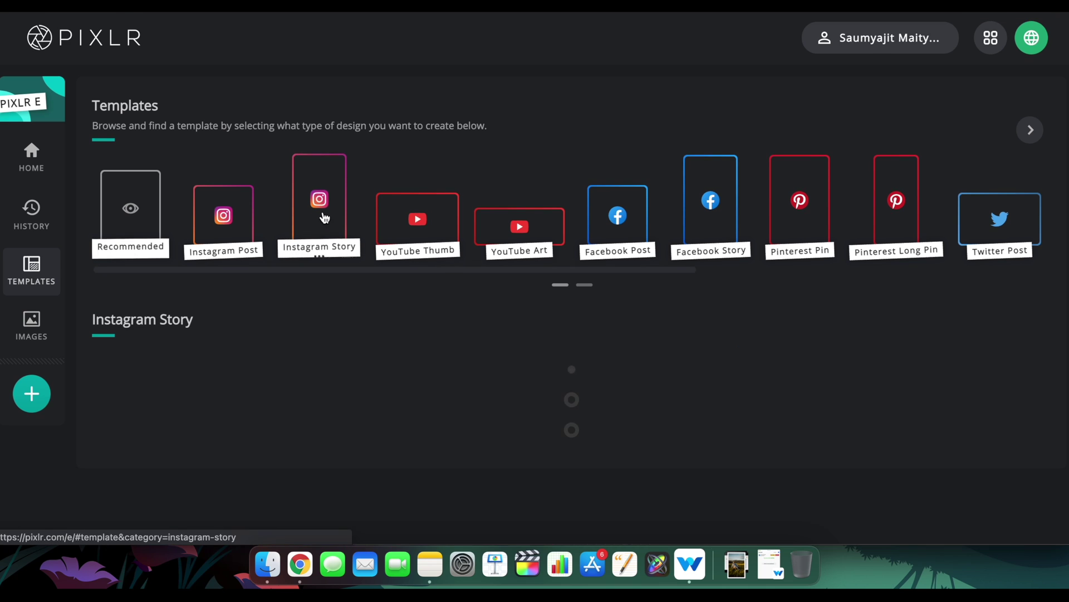
{"action": "scroll", "coordinate": [343, 288], "scroll_direction": "down", "scroll_amount": 5}
{"action": "scroll", "coordinate": [250, 251], "scroll_direction": "down", "scroll_amount": 5}
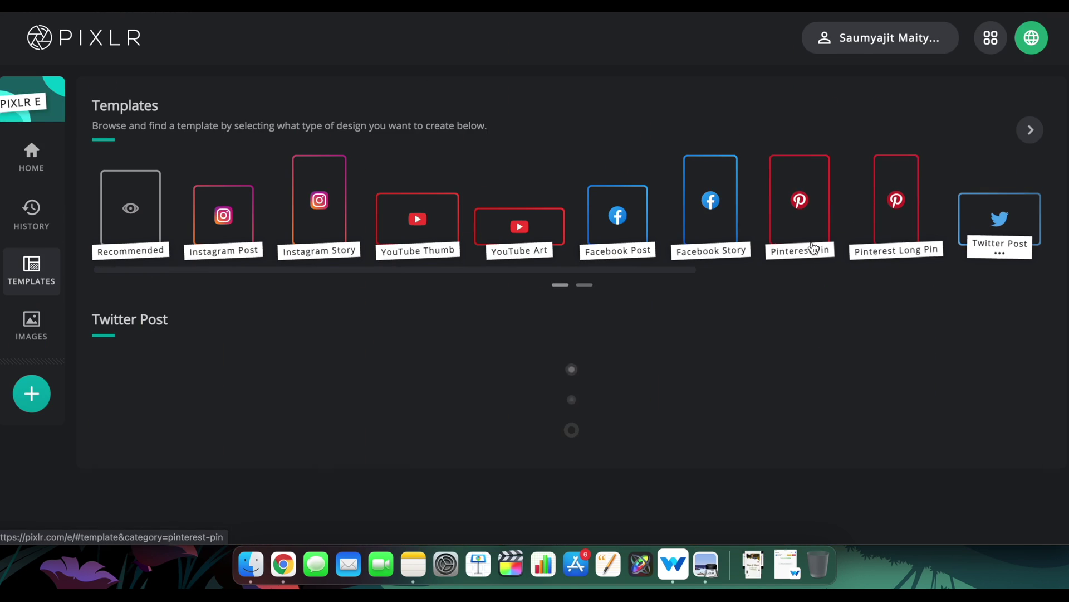
{"action": "scroll", "coordinate": [813, 247], "scroll_direction": "down", "scroll_amount": 5}
{"action": "scroll", "coordinate": [812, 247], "scroll_direction": "down", "scroll_amount": 5}
{"action": "scroll", "coordinate": [812, 247], "scroll_direction": "down", "scroll_amount": 3}
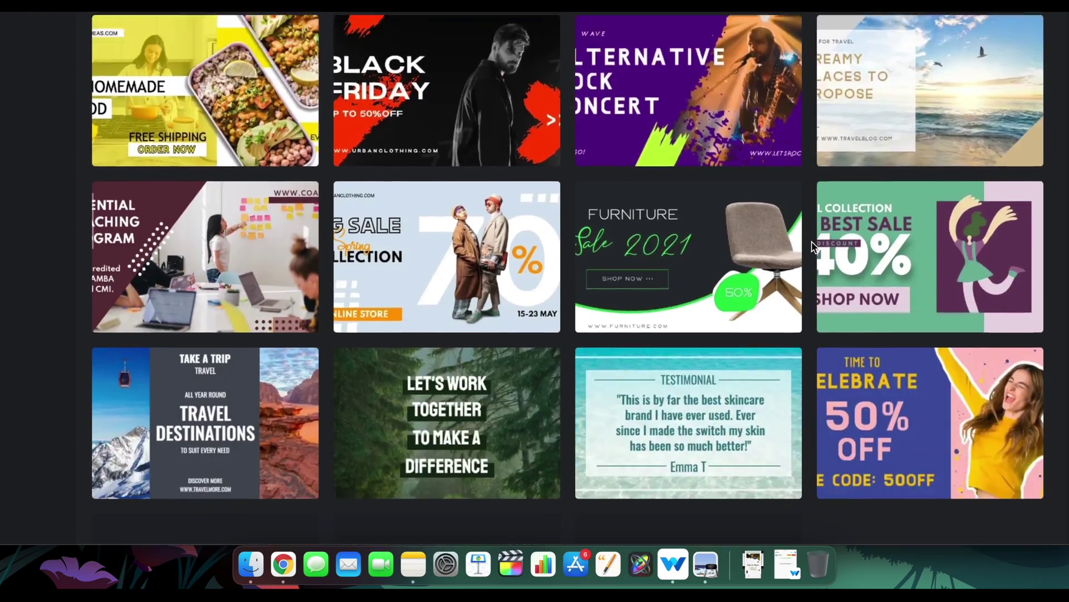
{"action": "scroll", "coordinate": [812, 247], "scroll_direction": "down", "scroll_amount": 3}
{"action": "scroll", "coordinate": [813, 247], "scroll_direction": "up", "scroll_amount": 10}
Try the Pinterest Long Pin and further categories before locating New season new style
{"action": "left_click", "coordinate": [896, 205]}
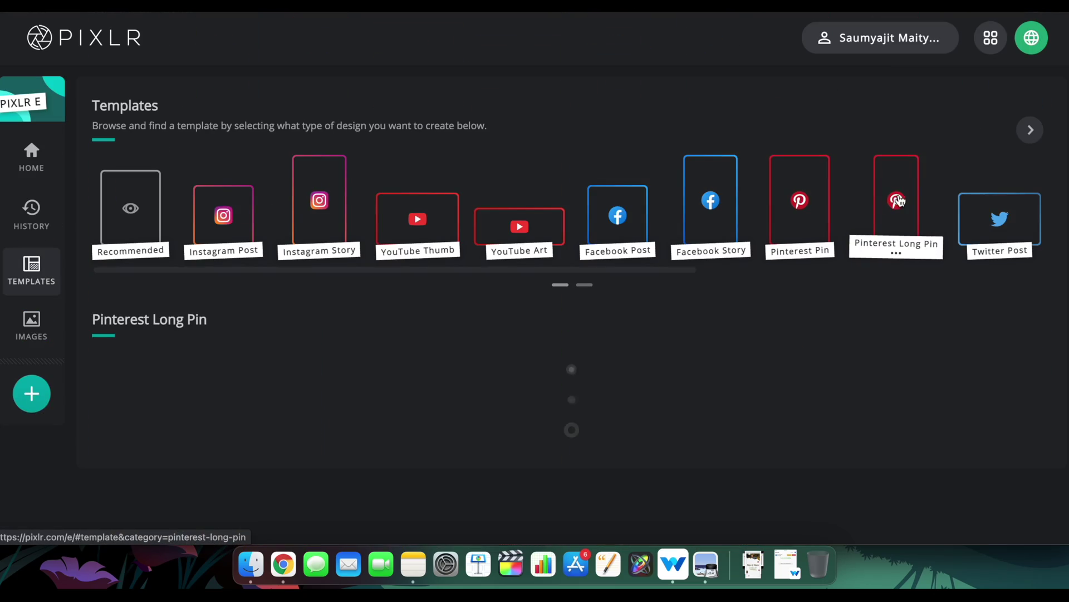
{"action": "scroll", "coordinate": [769, 420], "scroll_direction": "down", "scroll_amount": 5}
{"action": "scroll", "coordinate": [769, 421], "scroll_direction": "down", "scroll_amount": 5}
{"action": "scroll", "coordinate": [769, 421], "scroll_direction": "down", "scroll_amount": 3}
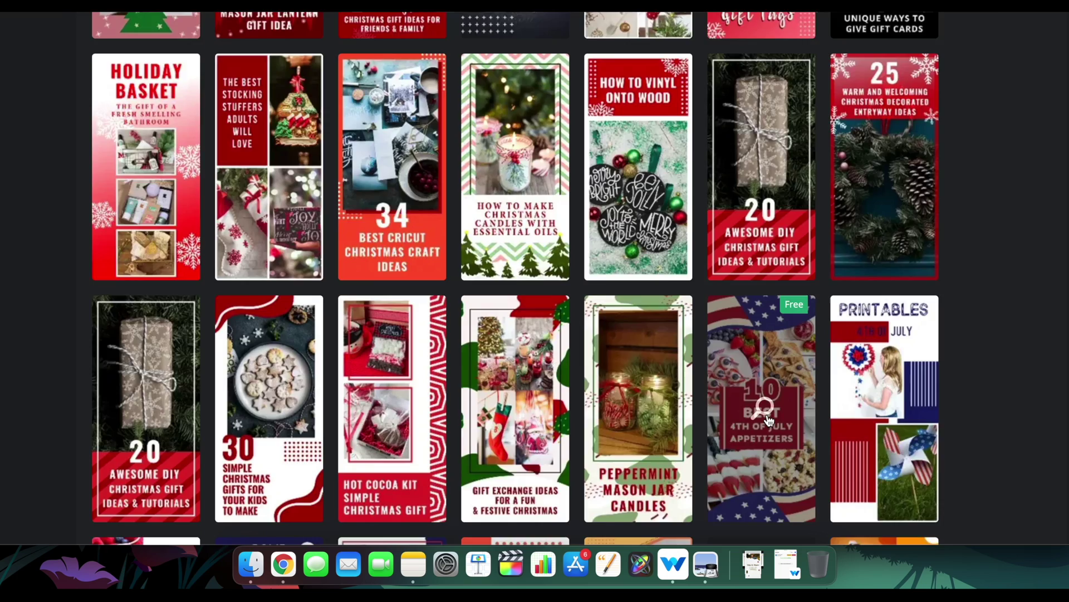
{"action": "scroll", "coordinate": [769, 420], "scroll_direction": "up", "scroll_amount": 12}
{"action": "left_click", "coordinate": [1030, 129]}
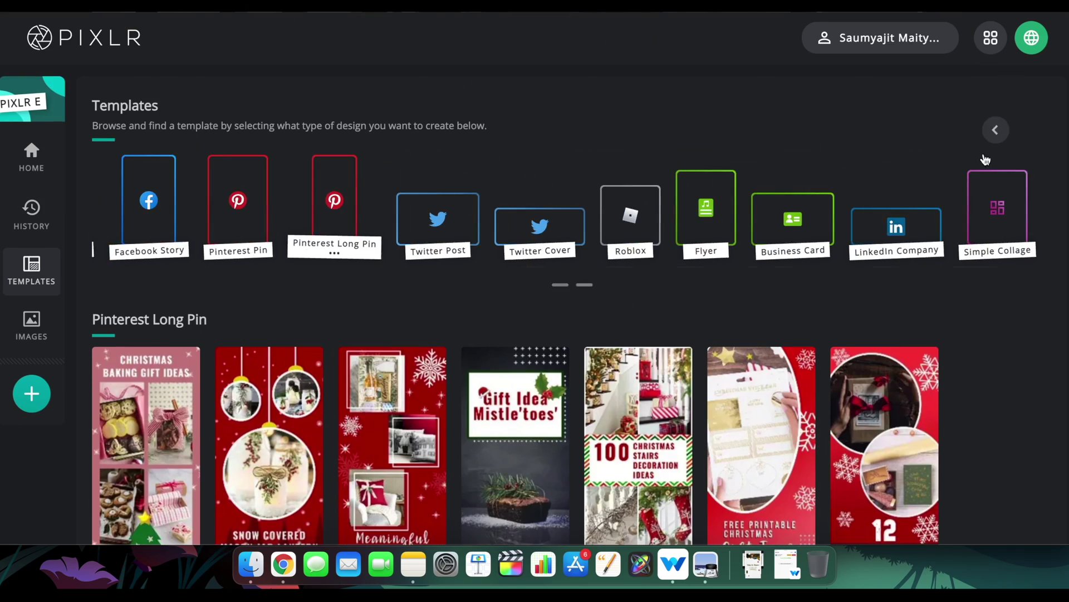
{"action": "left_click", "coordinate": [1000, 209]}
{"action": "scroll", "coordinate": [516, 347], "scroll_direction": "down", "scroll_amount": 8}
{"action": "scroll", "coordinate": [515, 347], "scroll_direction": "down", "scroll_amount": 5}
{"action": "scroll", "coordinate": [515, 347], "scroll_direction": "down", "scroll_amount": 3}
{"action": "scroll", "coordinate": [515, 347], "scroll_direction": "down", "scroll_amount": 3}
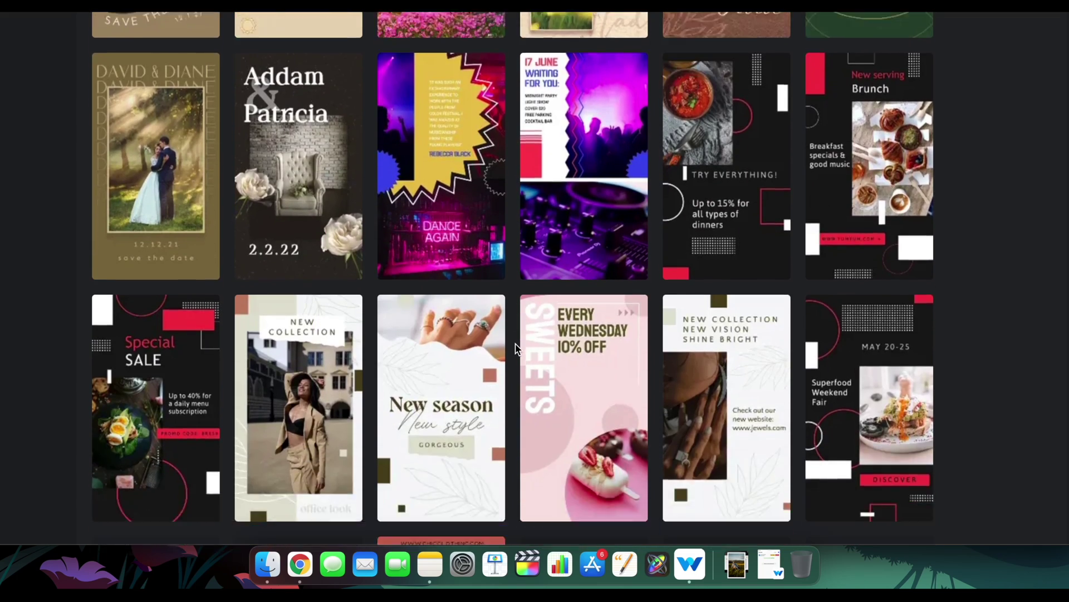
{"action": "scroll", "coordinate": [669, 293], "scroll_direction": "down", "scroll_amount": 3}
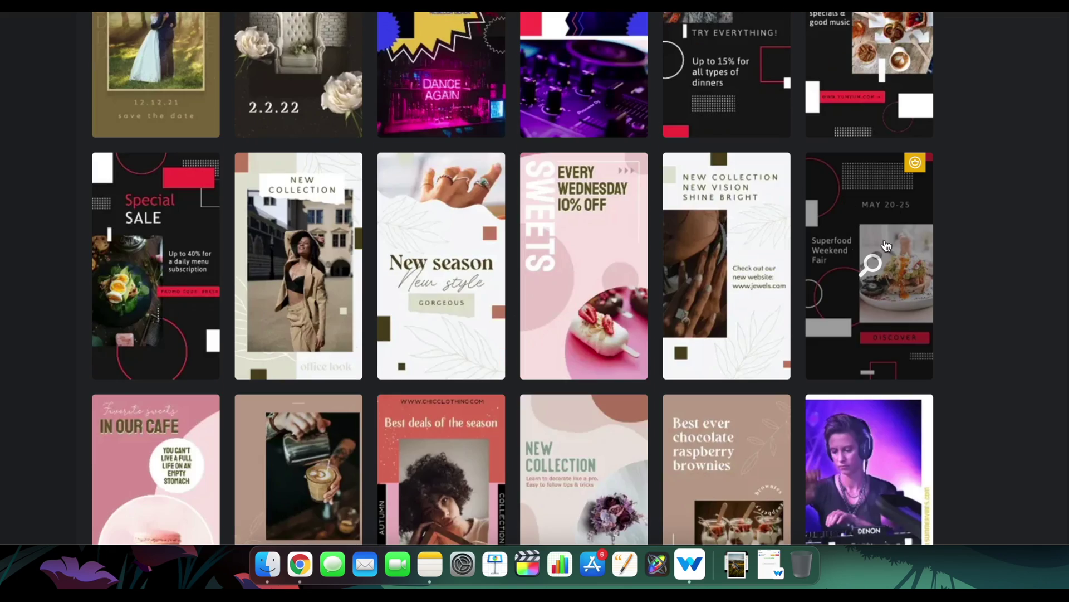
Preview the New season new style template and open it for editing
{"action": "left_click", "coordinate": [447, 245]}
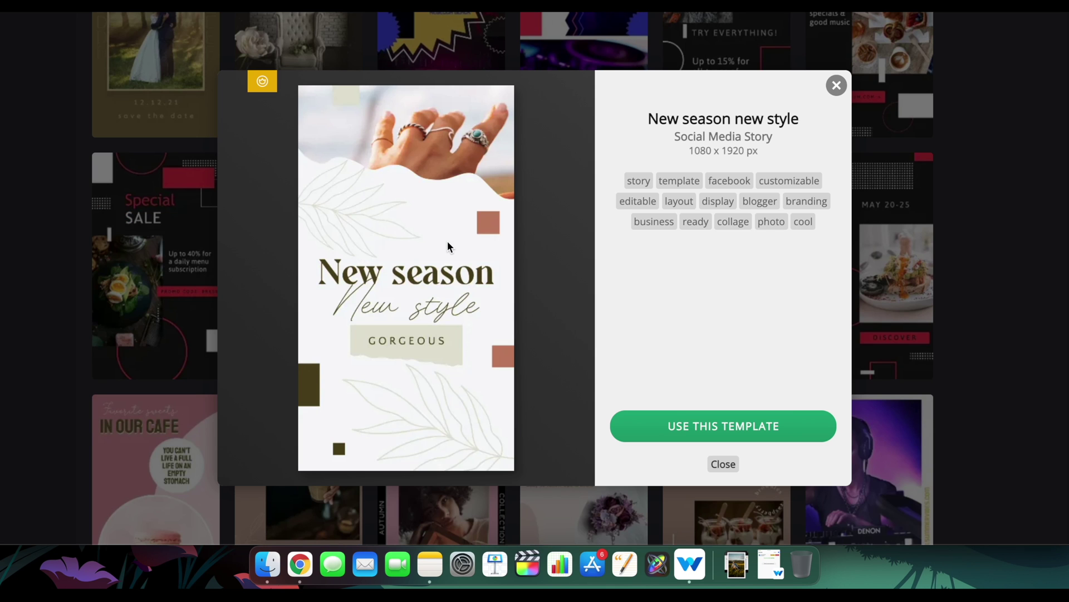
{"action": "left_click", "coordinate": [676, 426]}
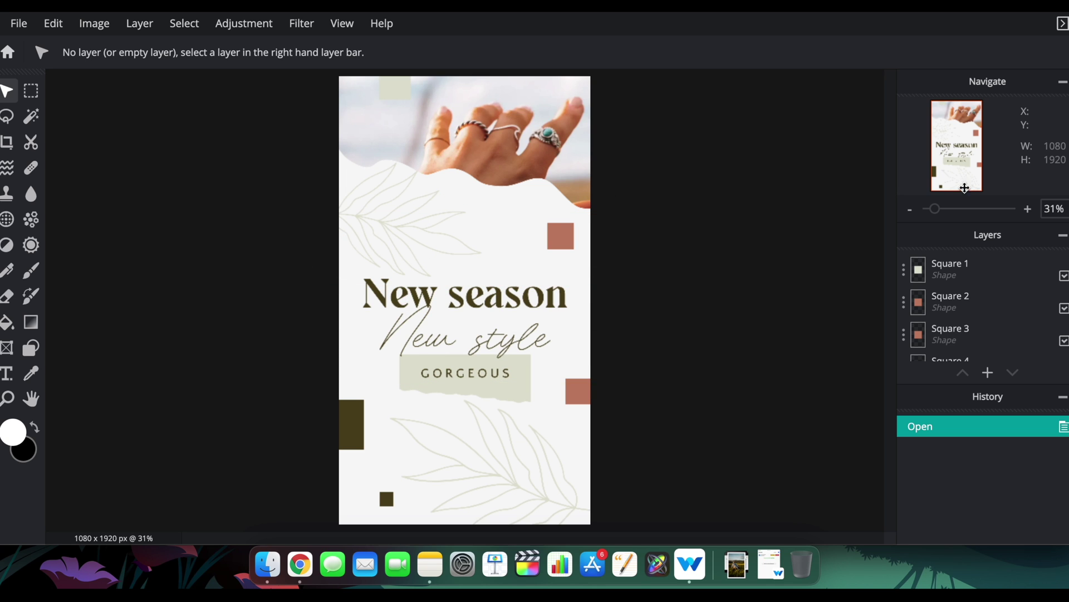
{"action": "scroll", "coordinate": [986, 309], "scroll_direction": "down", "scroll_amount": 5}
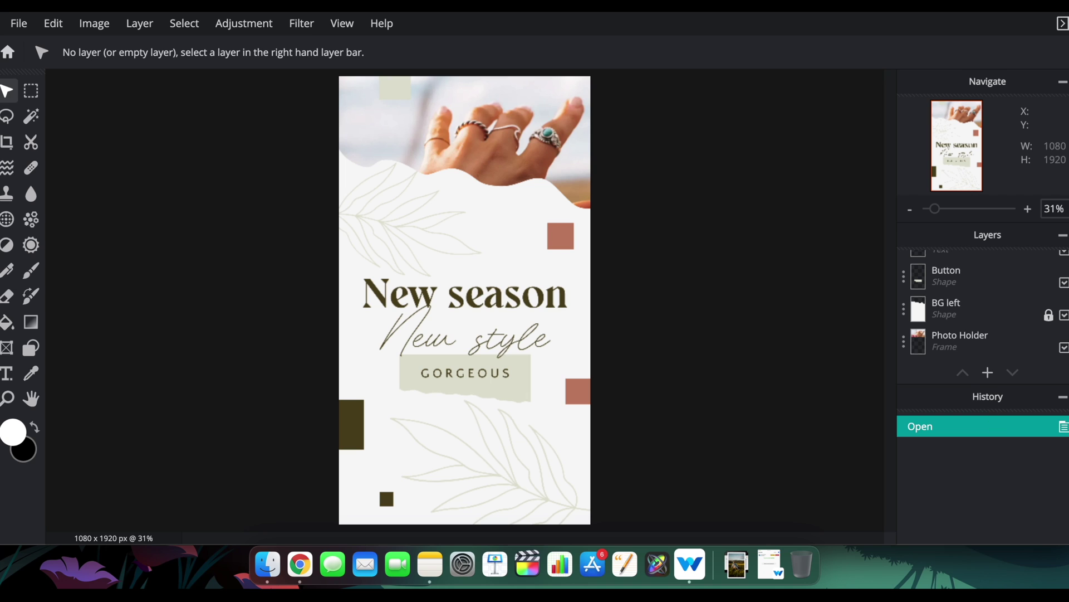
Expand the Layers panel to show every layer and select the BG left layer
{"action": "left_click", "coordinate": [987, 372]}
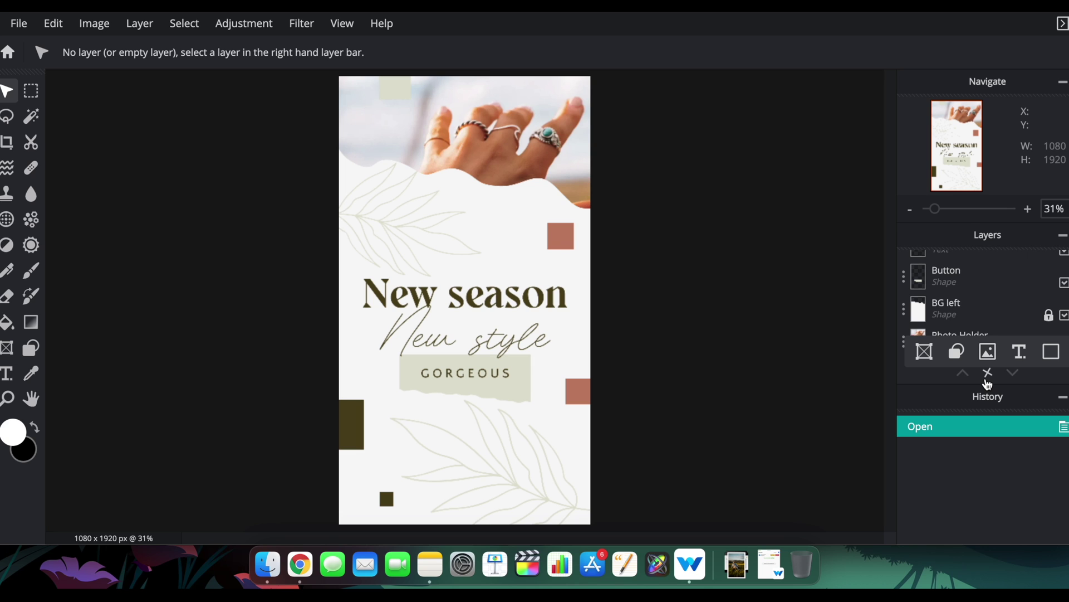
{"action": "left_click", "coordinate": [988, 373]}
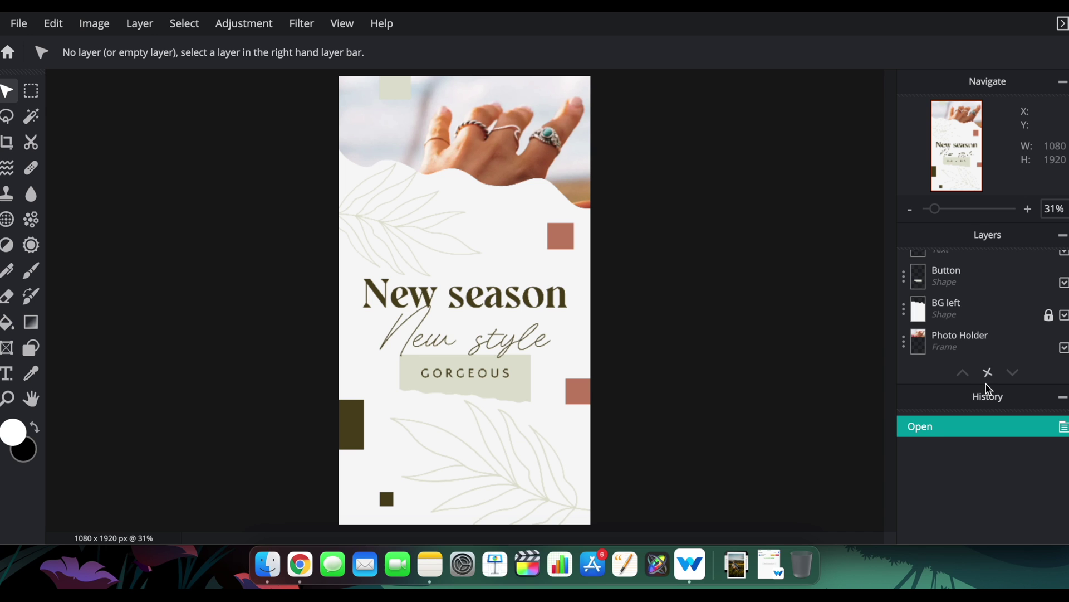
{"action": "left_click", "coordinate": [988, 396]}
{"action": "scroll", "coordinate": [986, 351], "scroll_direction": "up", "scroll_amount": 5}
{"action": "scroll", "coordinate": [1036, 376], "scroll_direction": "down", "scroll_amount": 5}
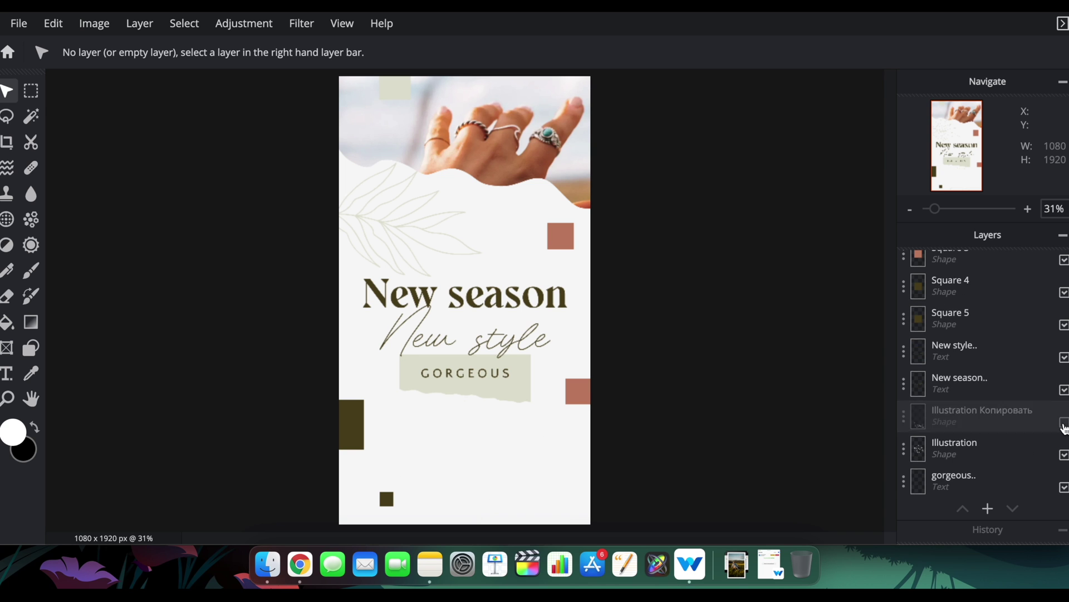
{"action": "left_click", "coordinate": [1006, 456]}
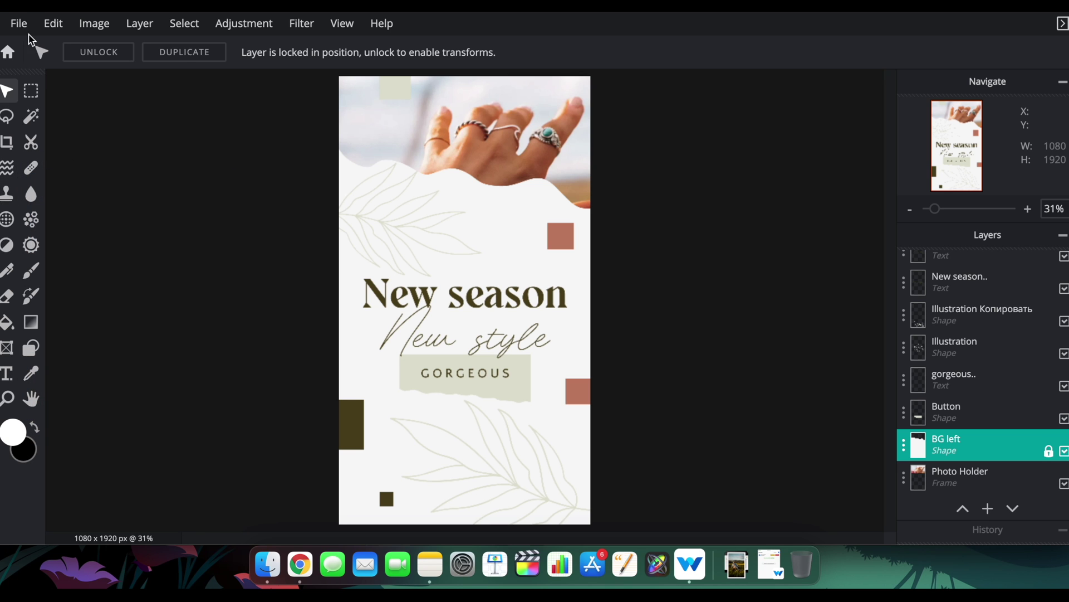
{"action": "left_click", "coordinate": [18, 23]}
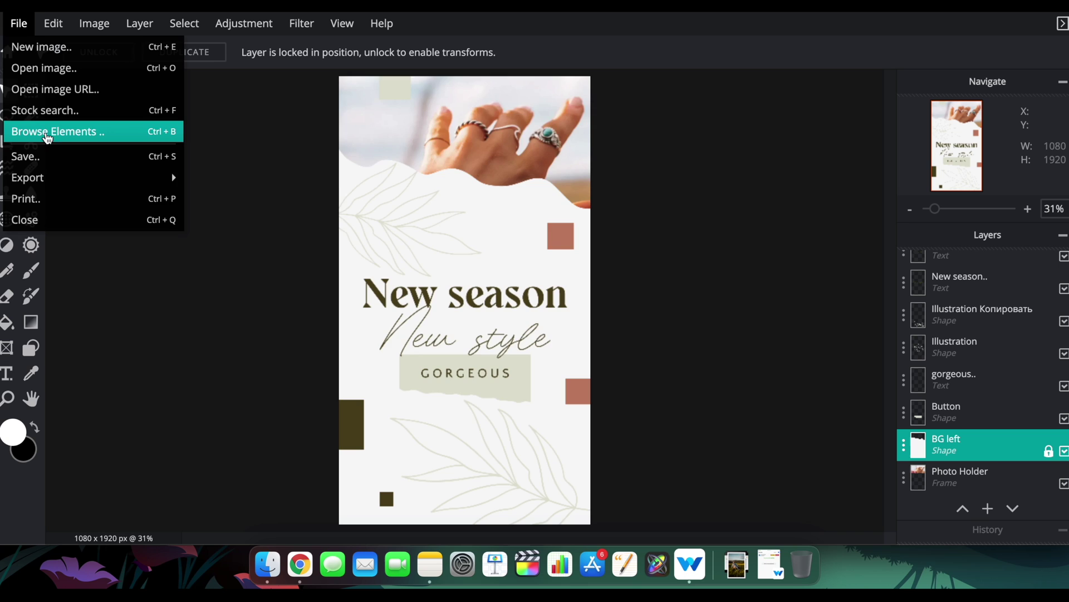
{"action": "left_click", "coordinate": [55, 131]}
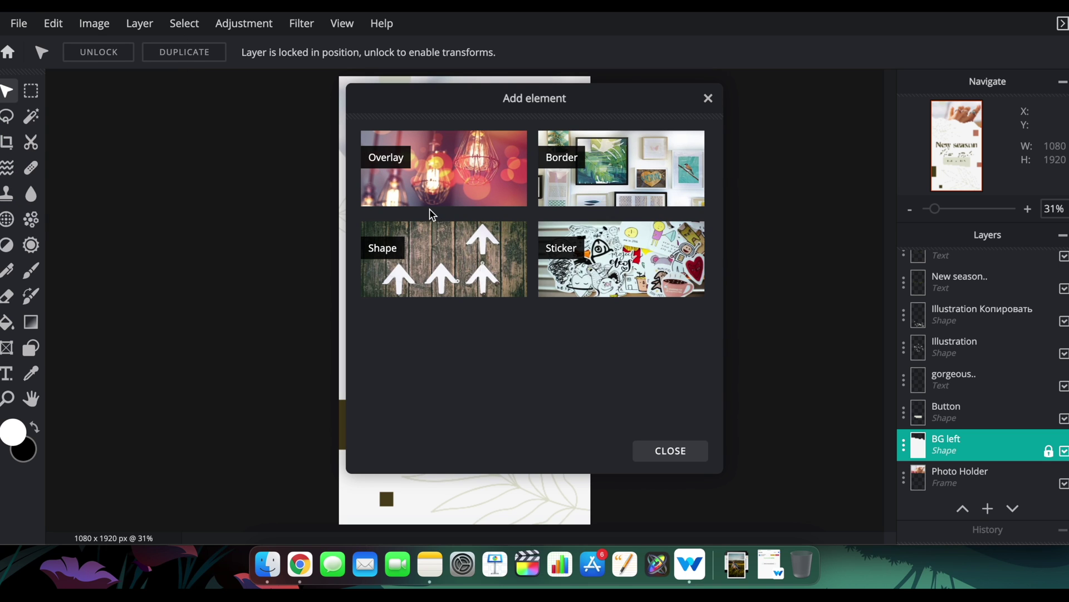
{"action": "left_click", "coordinate": [630, 260]}
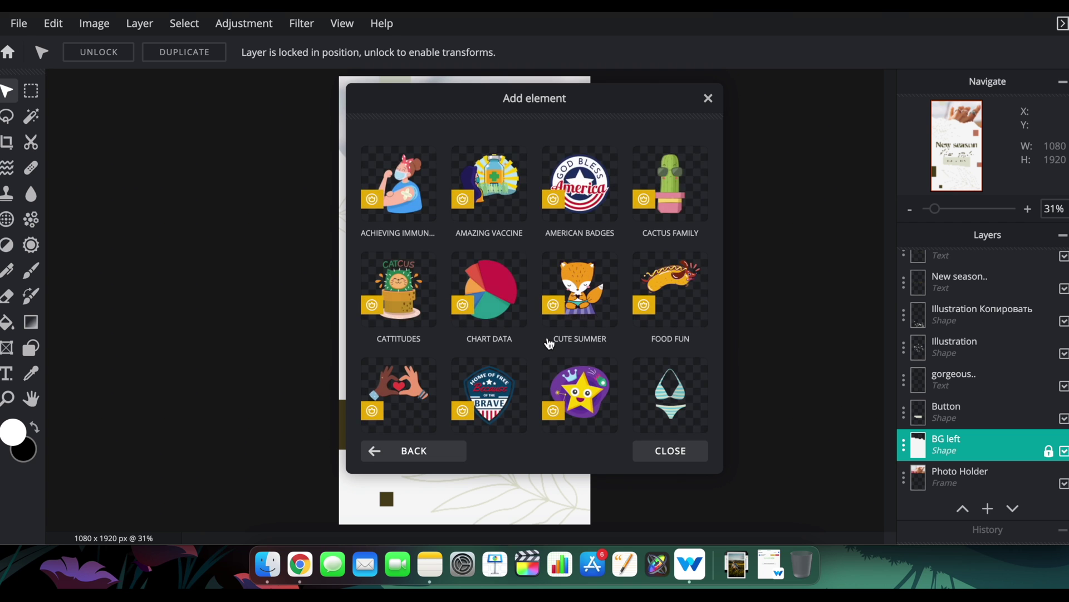
{"action": "scroll", "coordinate": [549, 344], "scroll_direction": "down", "scroll_amount": 3}
{"action": "scroll", "coordinate": [549, 343], "scroll_direction": "down", "scroll_amount": 5}
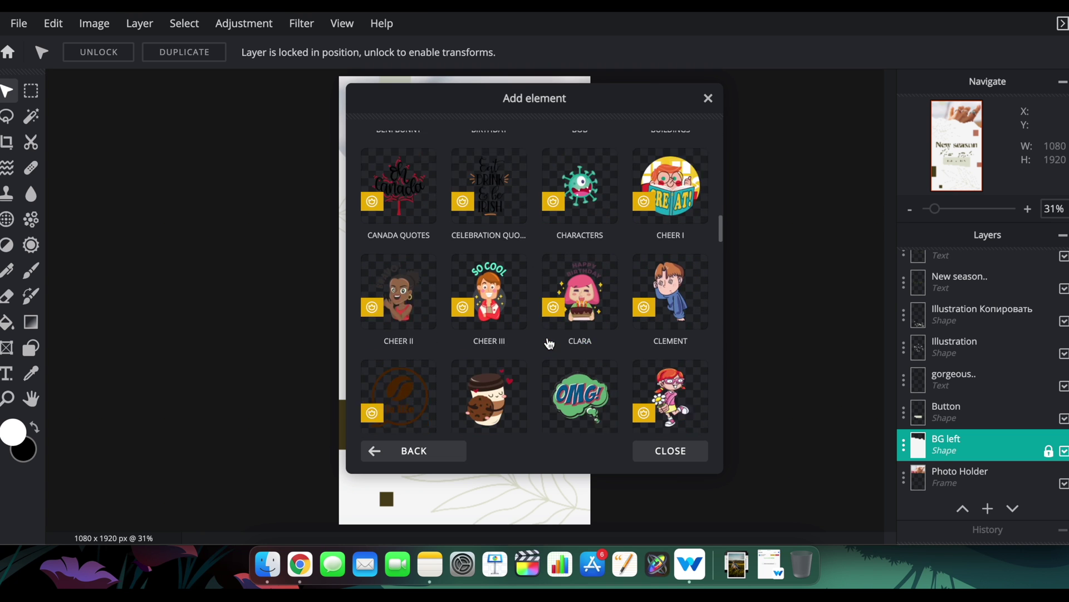
{"action": "scroll", "coordinate": [548, 343], "scroll_direction": "up", "scroll_amount": 6}
{"action": "left_click", "coordinate": [709, 99]}
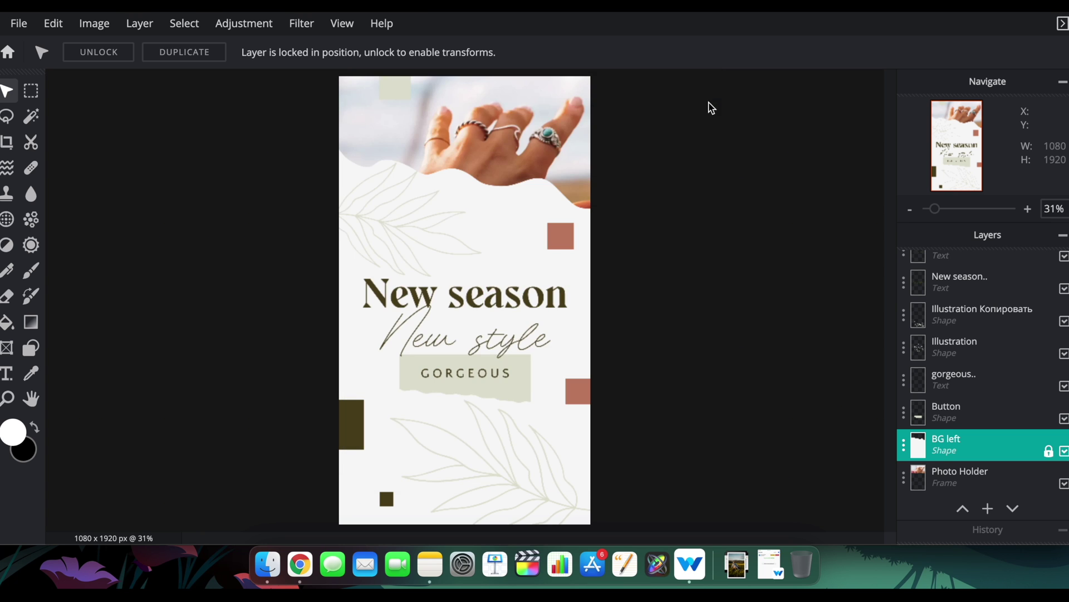
Replace the 'New style' script line with 'Subscribe'
{"action": "left_click", "coordinate": [529, 148]}
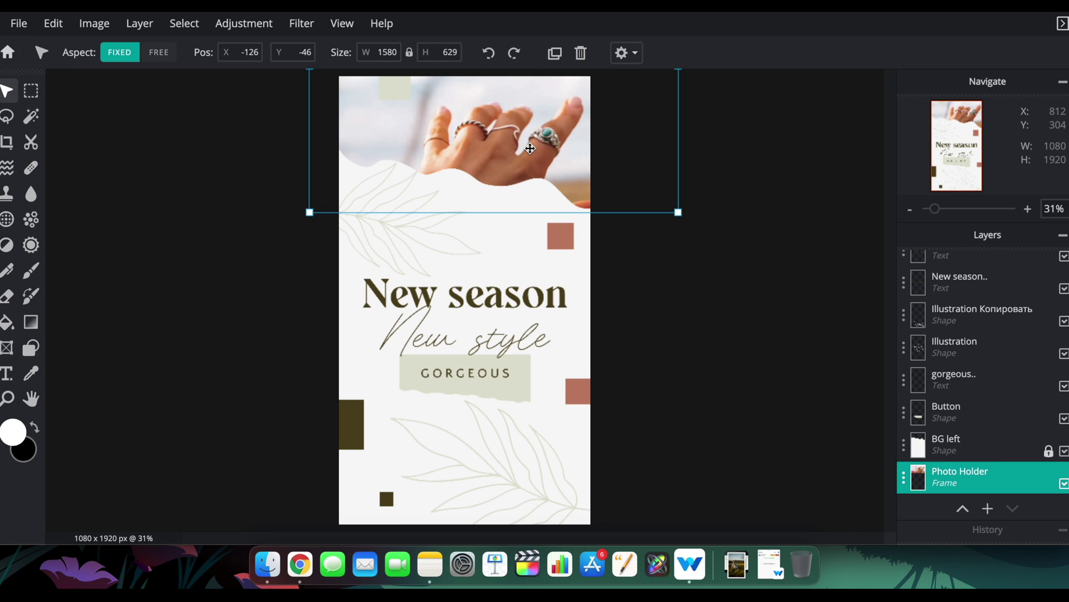
{"action": "double_click", "coordinate": [458, 292]}
{"action": "type", "text": "Sub"}
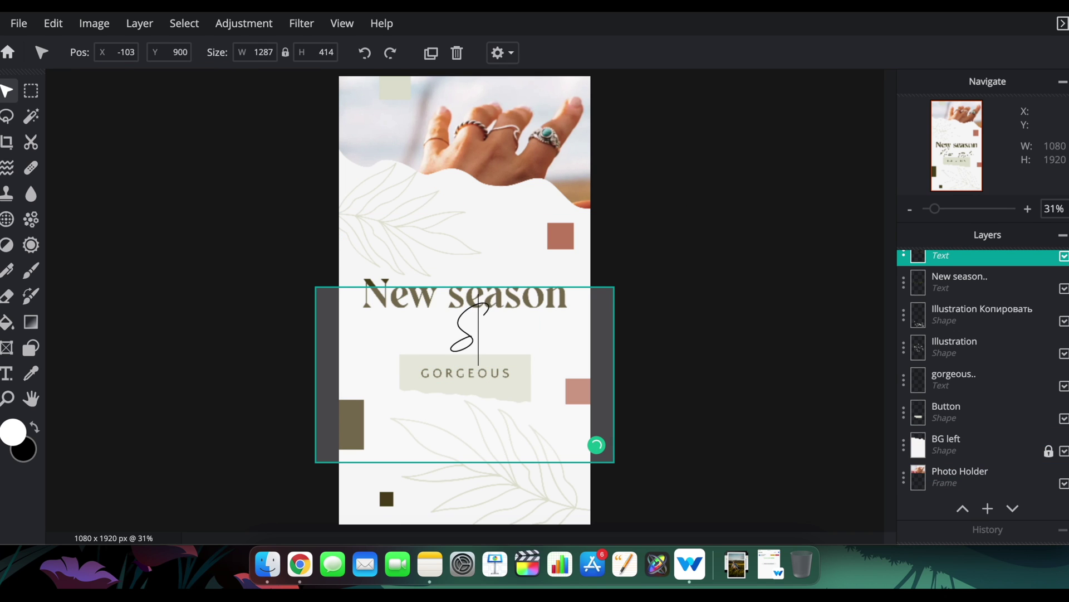
{"action": "type", "text": "scribe"}
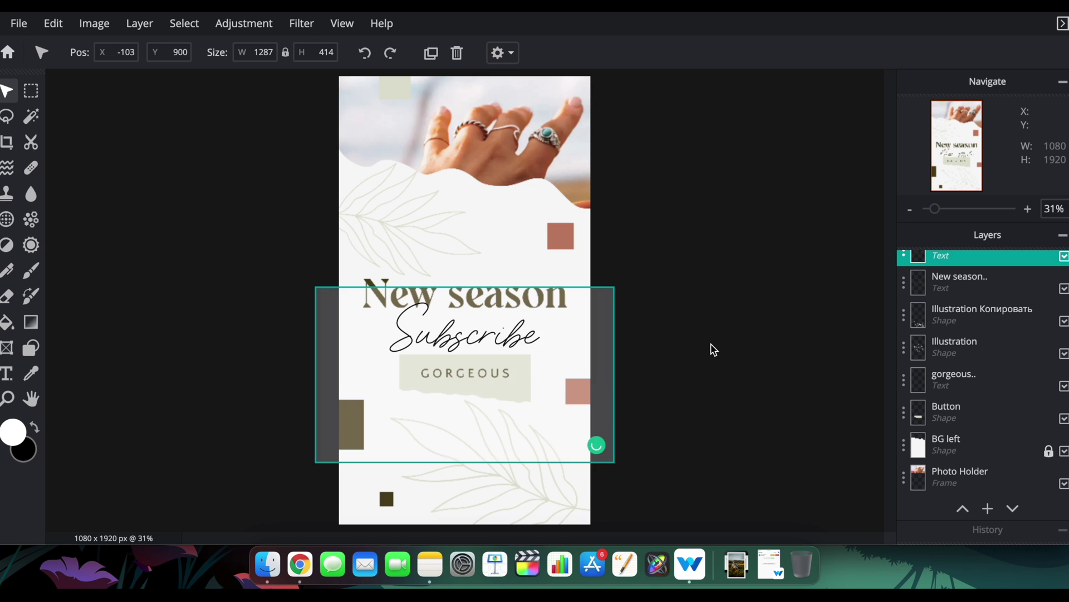
{"action": "left_click", "coordinate": [482, 401]}
{"action": "left_click", "coordinate": [478, 371]}
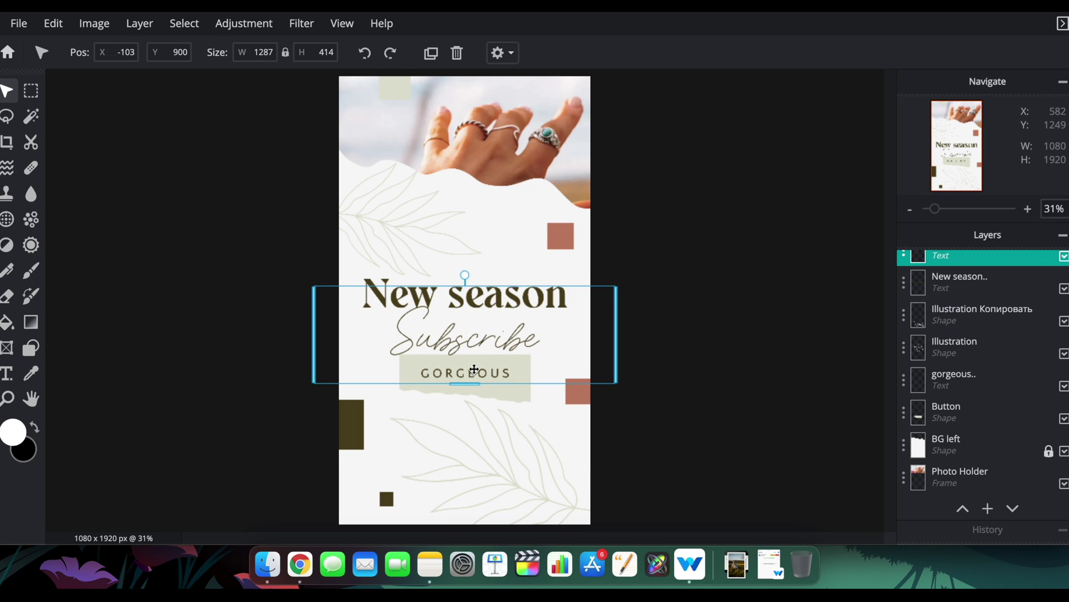
Replace the 'New season' headline with 'Like & Share' and select the top photo frame
{"action": "double_click", "coordinate": [411, 284]}
{"action": "type", "text": "Like"}
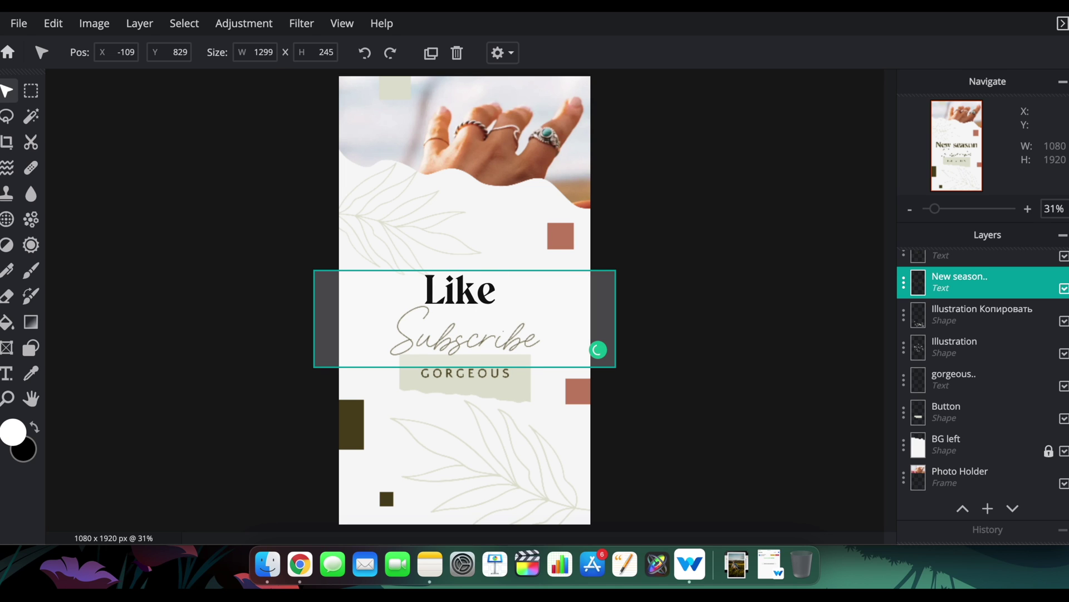
{"action": "type", "text": " & Share"}
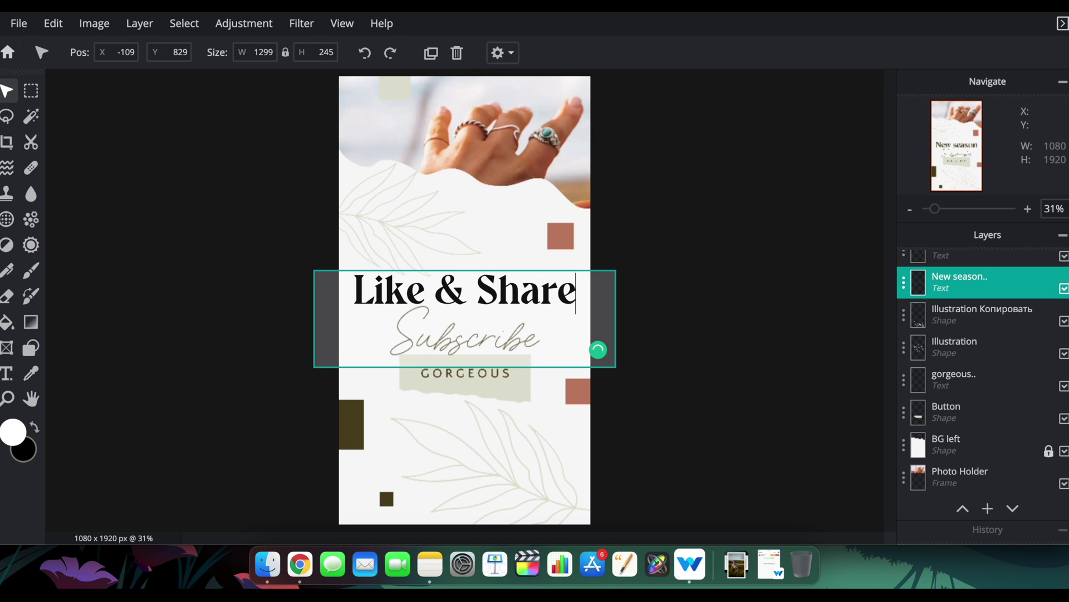
{"action": "left_click", "coordinate": [817, 330]}
{"action": "left_click", "coordinate": [468, 142]}
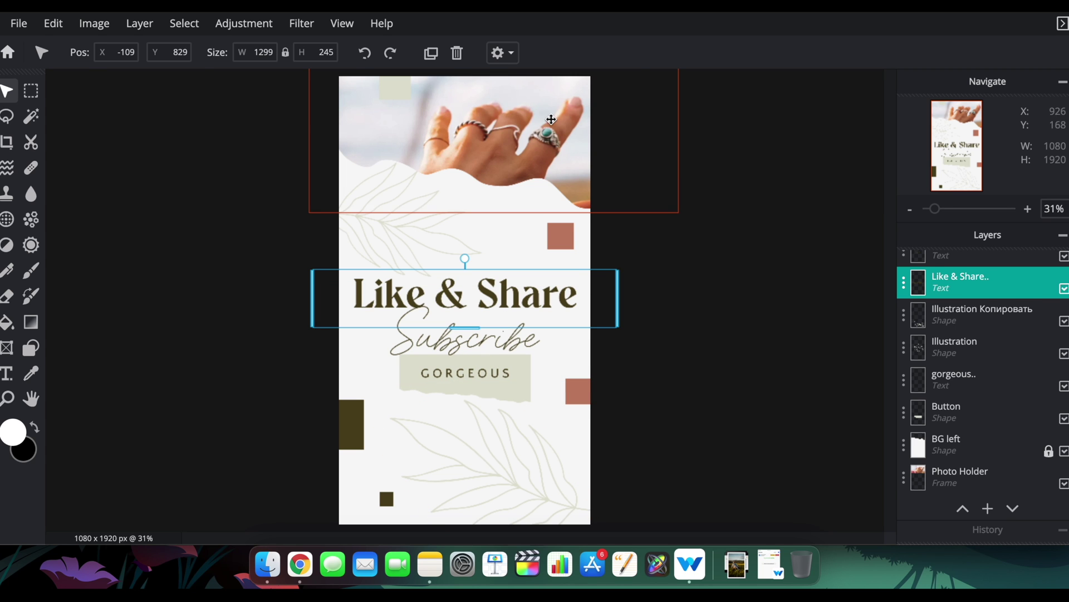
{"action": "left_click", "coordinate": [737, 567]}
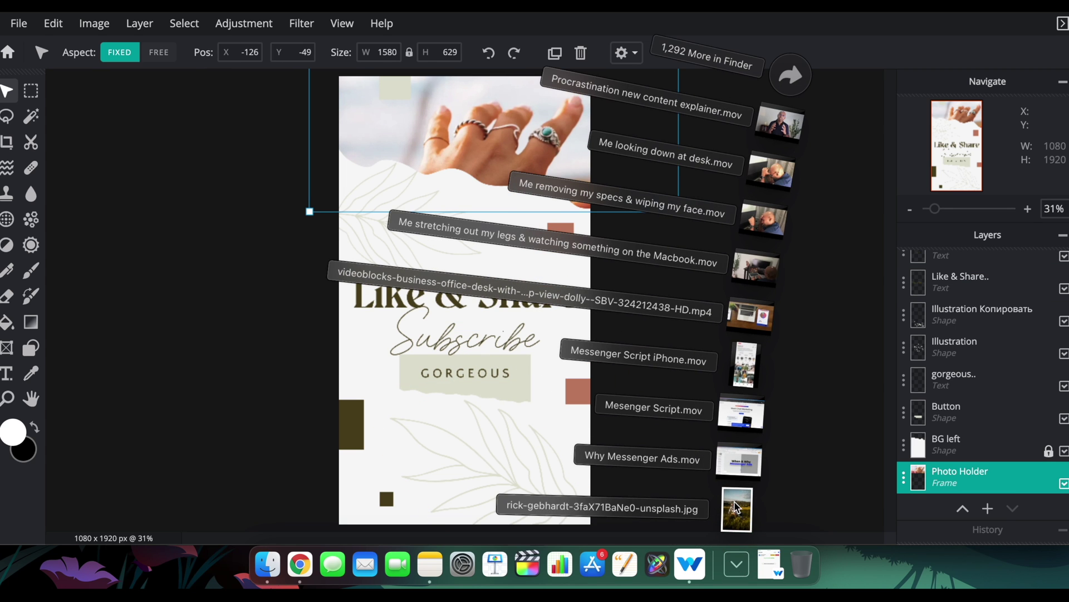
{"action": "left_click_drag", "start_coordinate": [736, 506], "coordinate": [487, 234]}
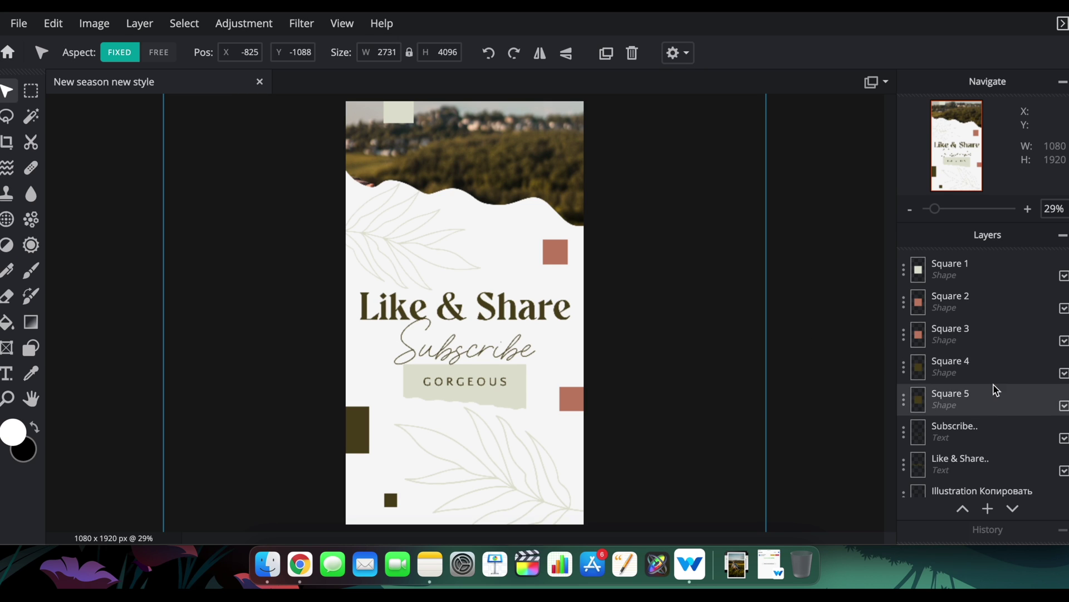
{"action": "scroll", "coordinate": [982, 384], "scroll_direction": "down", "scroll_amount": 3}
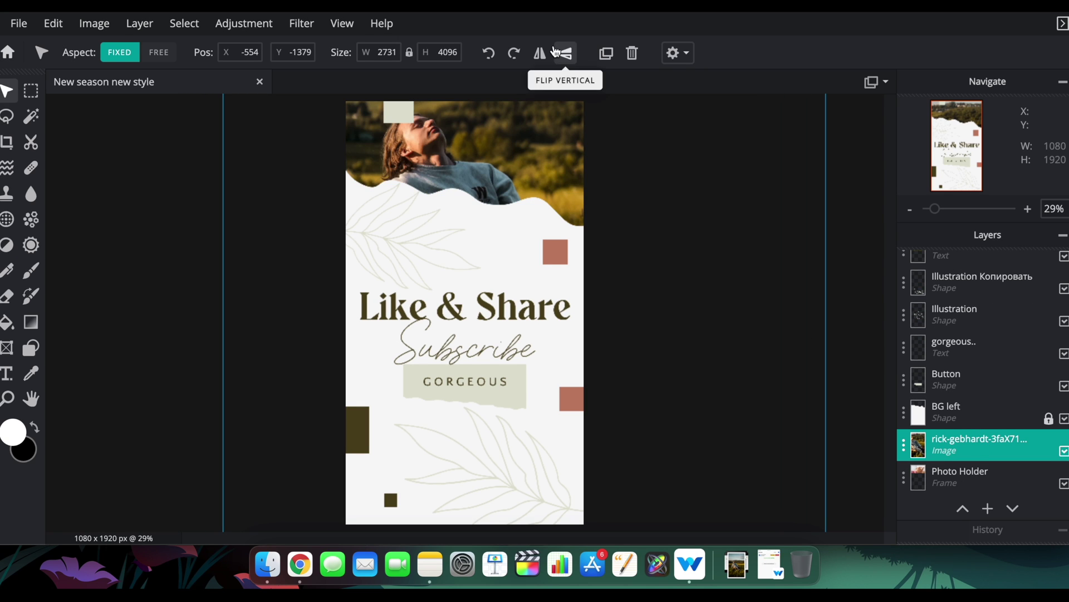
{"action": "scroll", "coordinate": [515, 147], "scroll_direction": "down", "scroll_amount": 5}
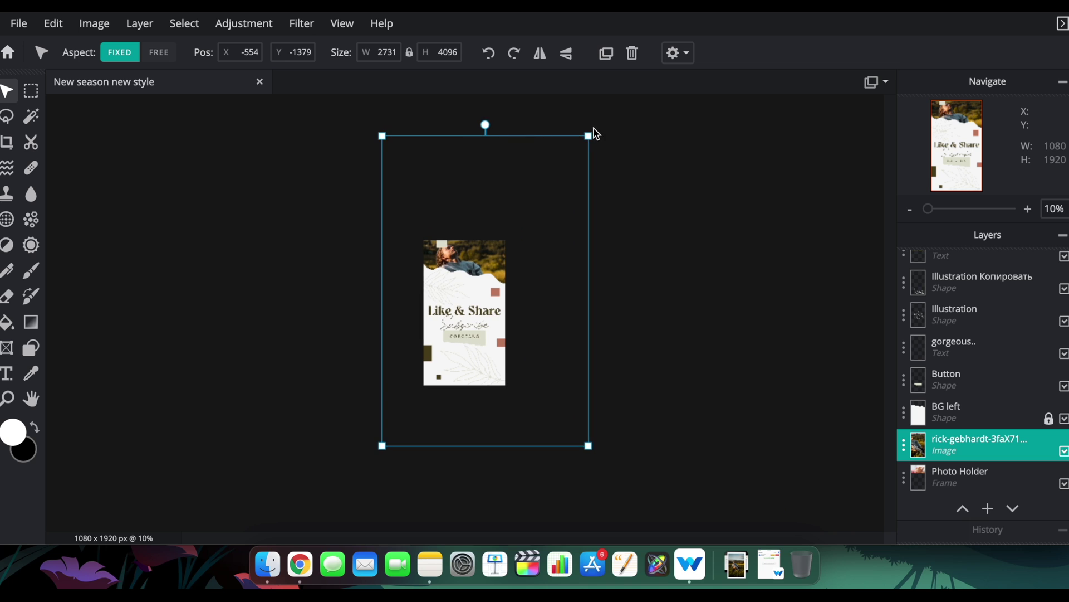
{"action": "left_click_drag", "start_coordinate": [589, 136], "coordinate": [552, 208]}
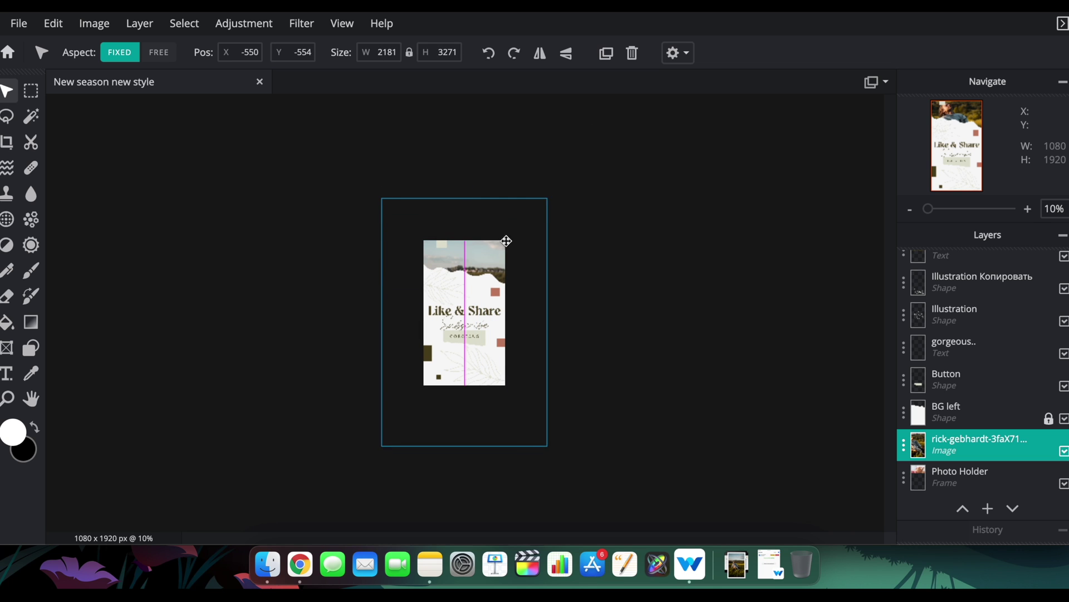
{"action": "left_click_drag", "start_coordinate": [506, 242], "coordinate": [531, 209]}
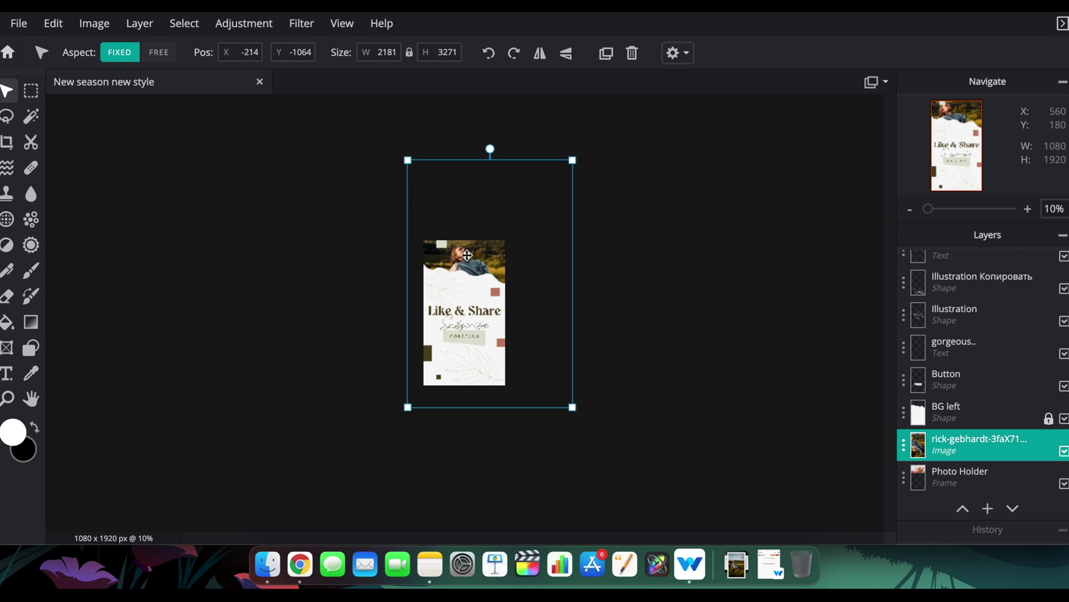
Reframe the man inside the top photo frame and deselect to review the design
{"action": "left_click", "coordinate": [368, 310]}
{"action": "scroll", "coordinate": [402, 301], "scroll_direction": "up", "scroll_amount": 6}
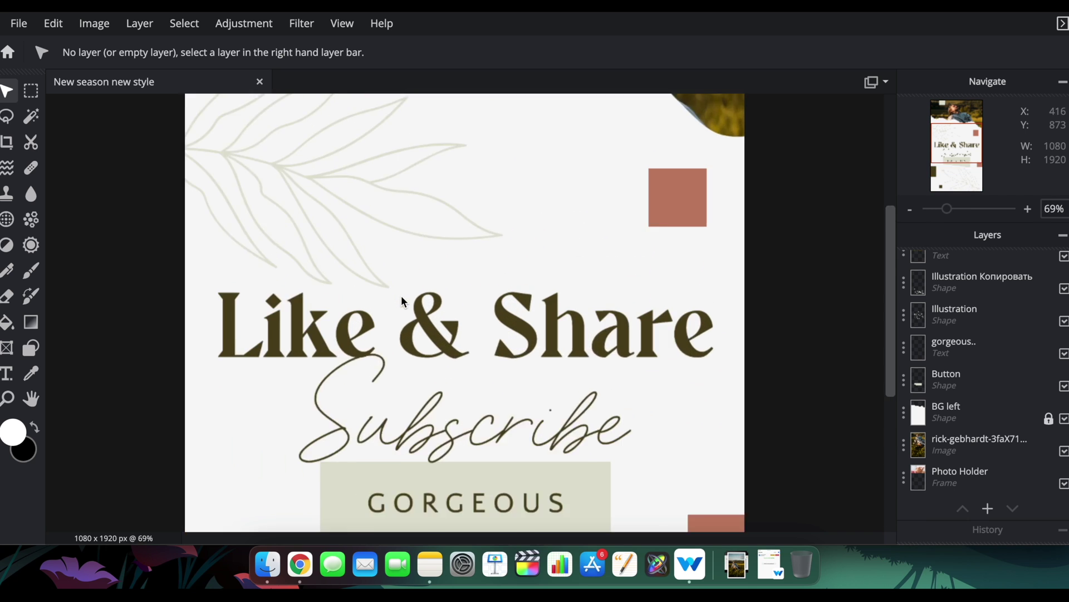
{"action": "scroll", "coordinate": [403, 301], "scroll_direction": "down", "scroll_amount": 5}
{"action": "scroll", "coordinate": [402, 301], "scroll_direction": "up", "scroll_amount": 1}
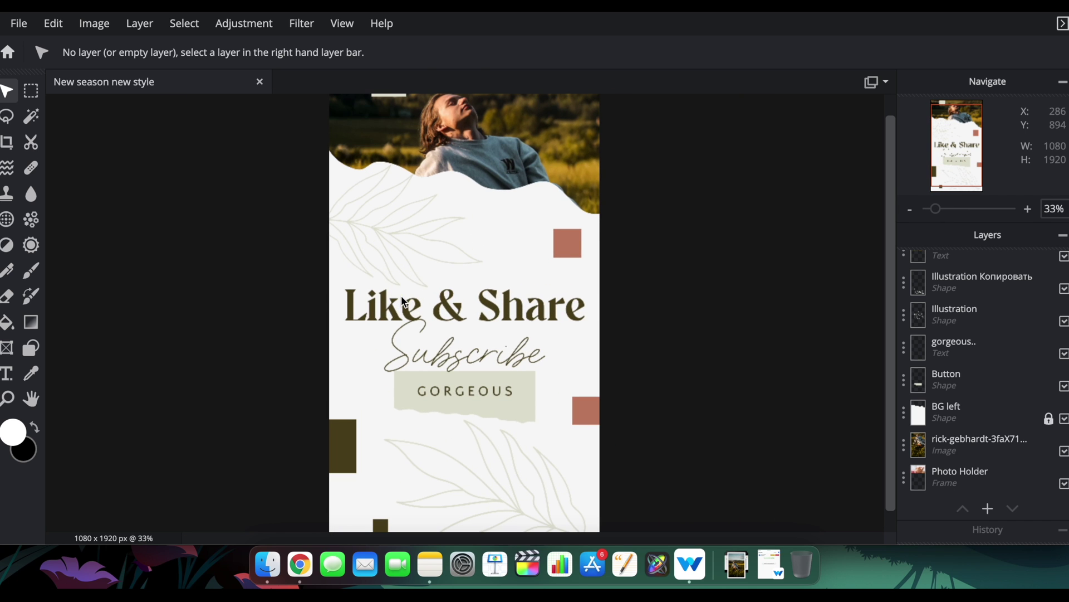
{"action": "left_click_drag", "start_coordinate": [631, 209], "coordinate": [632, 228]}
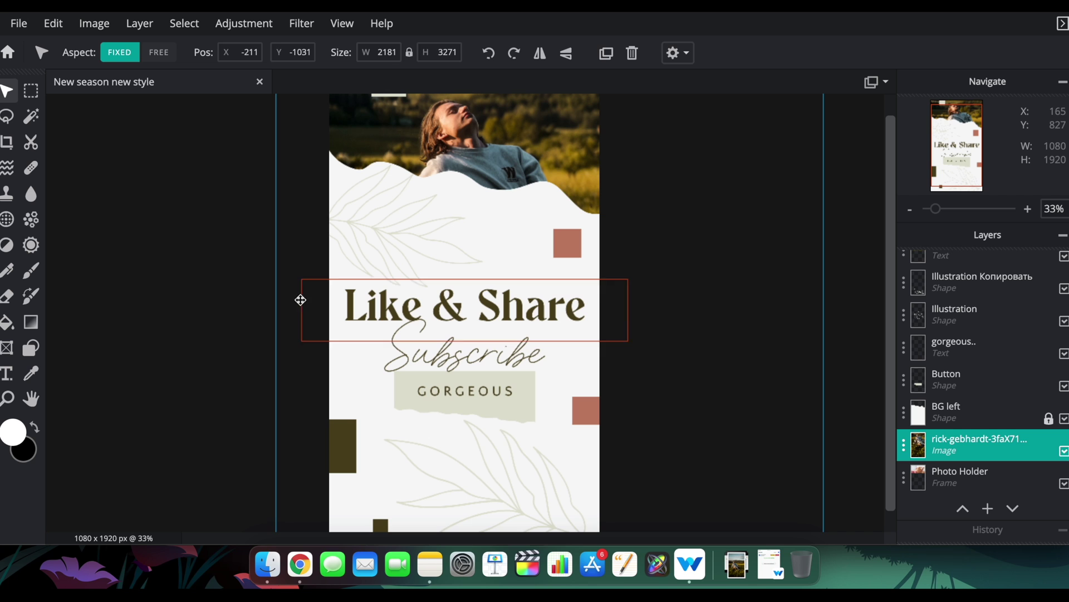
{"action": "left_click", "coordinate": [213, 324]}
{"action": "scroll", "coordinate": [214, 359], "scroll_direction": "up", "scroll_amount": 3}
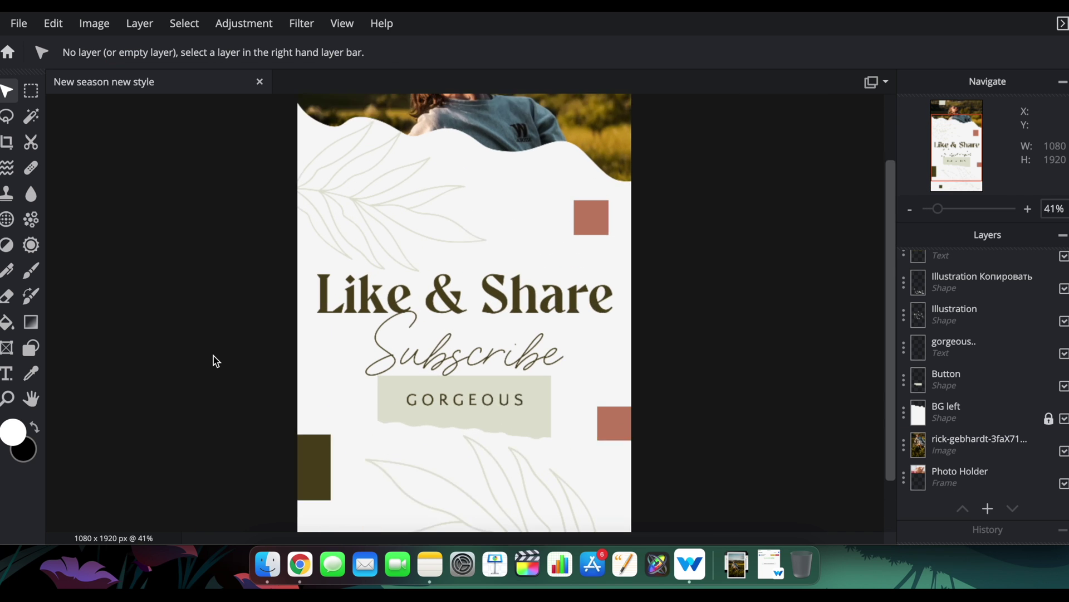
{"action": "scroll", "coordinate": [891, 227], "scroll_direction": "up", "scroll_amount": 5}
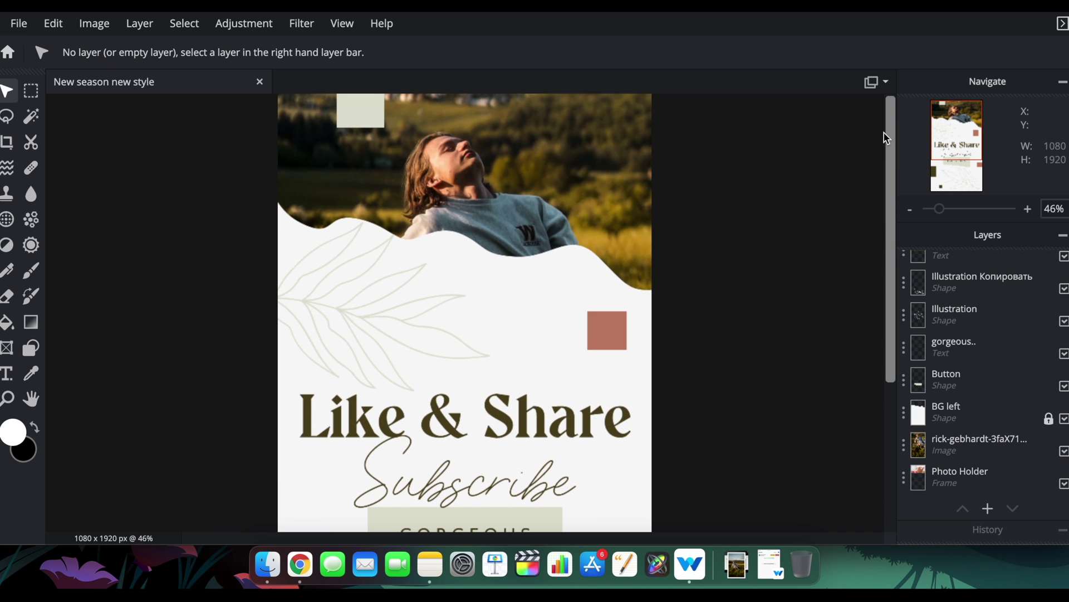
{"action": "scroll", "coordinate": [880, 224], "scroll_direction": "down", "scroll_amount": 3}
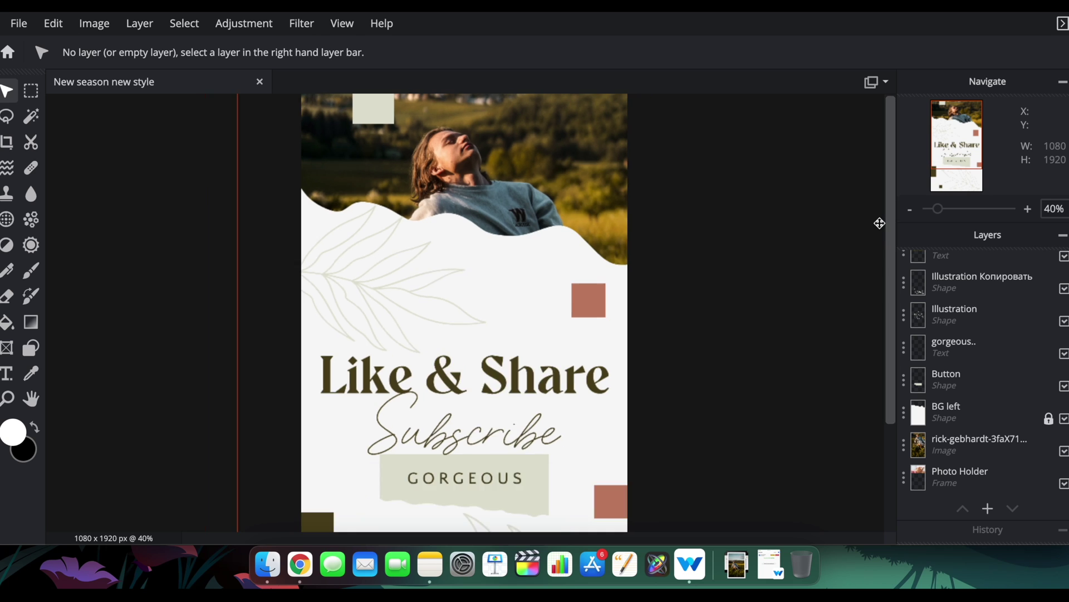
{"action": "scroll", "coordinate": [879, 223], "scroll_direction": "down", "scroll_amount": 3}
{"action": "scroll", "coordinate": [879, 223], "scroll_direction": "up", "scroll_amount": 1}
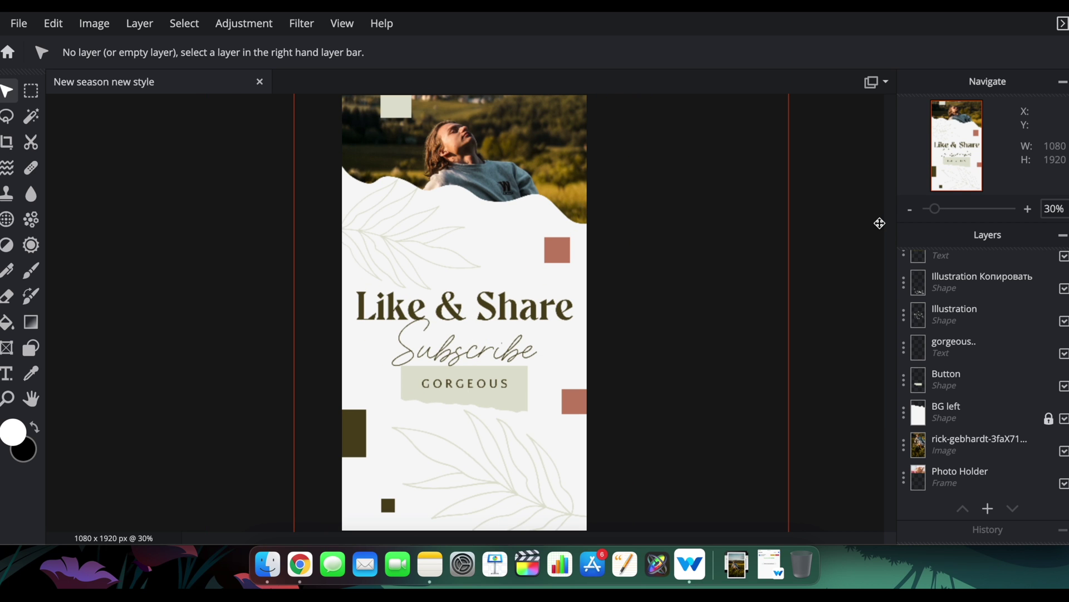
Quick-export the story as a PNG and preview the downloaded file
{"action": "left_click", "coordinate": [18, 22]}
{"action": "mouse_move", "coordinate": [84, 177]}
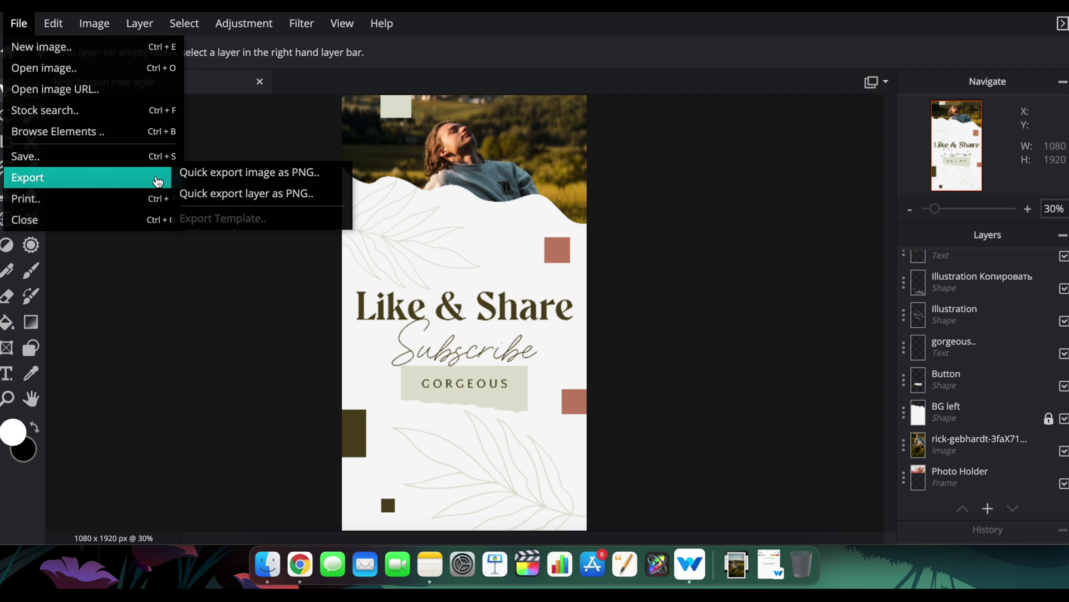
{"action": "left_click", "coordinate": [248, 173]}
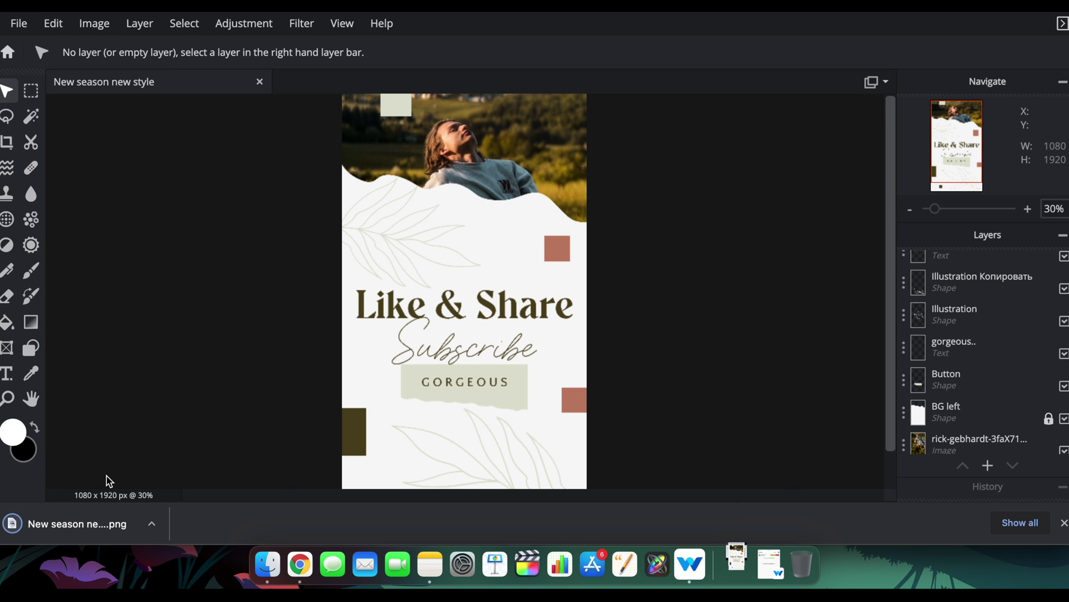
{"action": "left_click", "coordinate": [77, 523]}
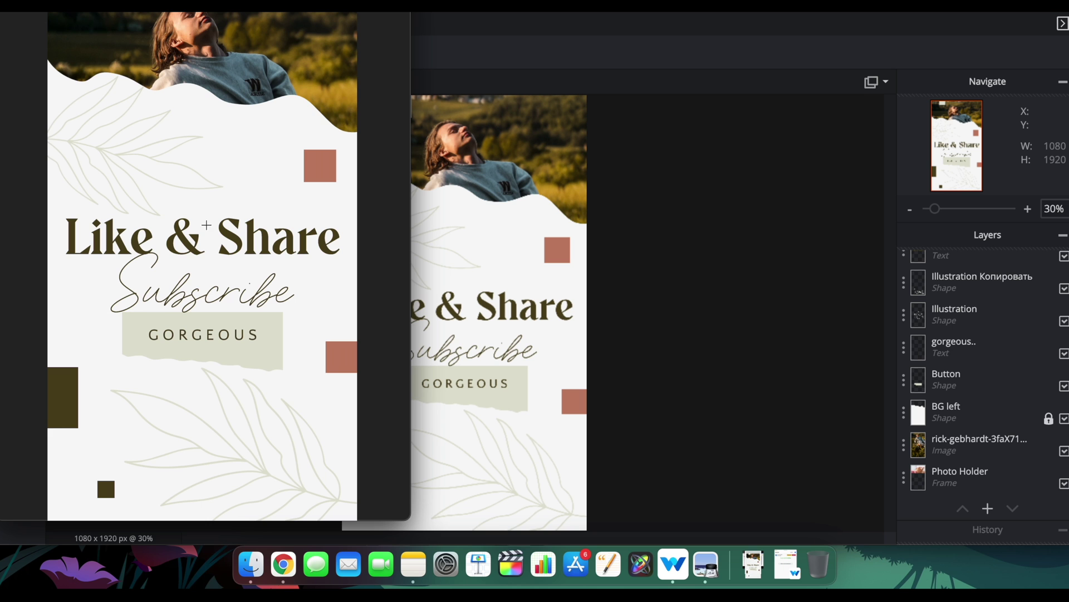
{"action": "key", "text": "Escape"}
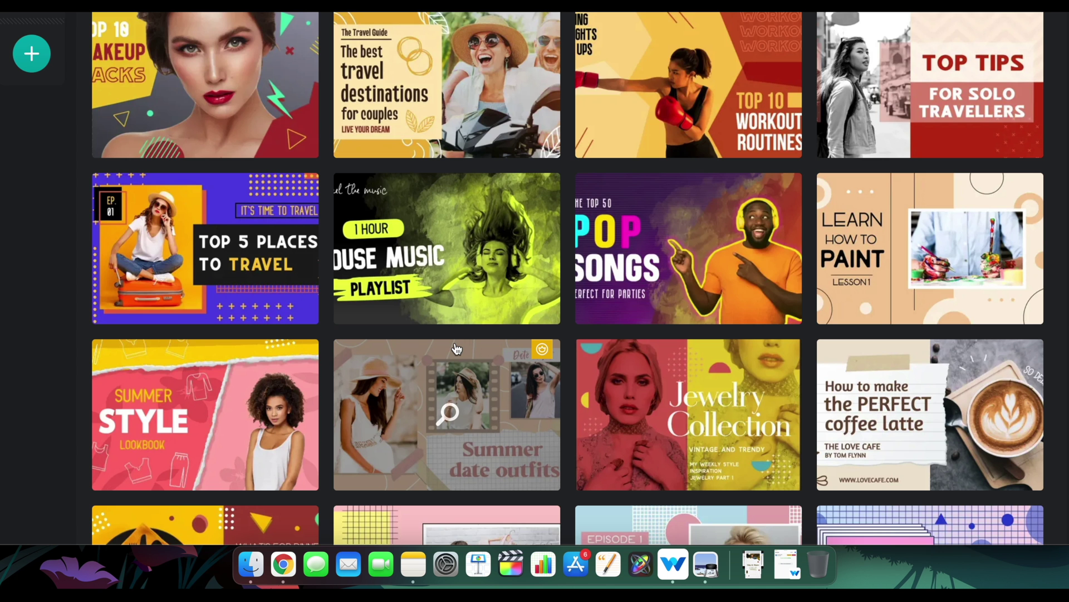
{"action": "scroll", "coordinate": [458, 346], "scroll_direction": "down", "scroll_amount": 3}
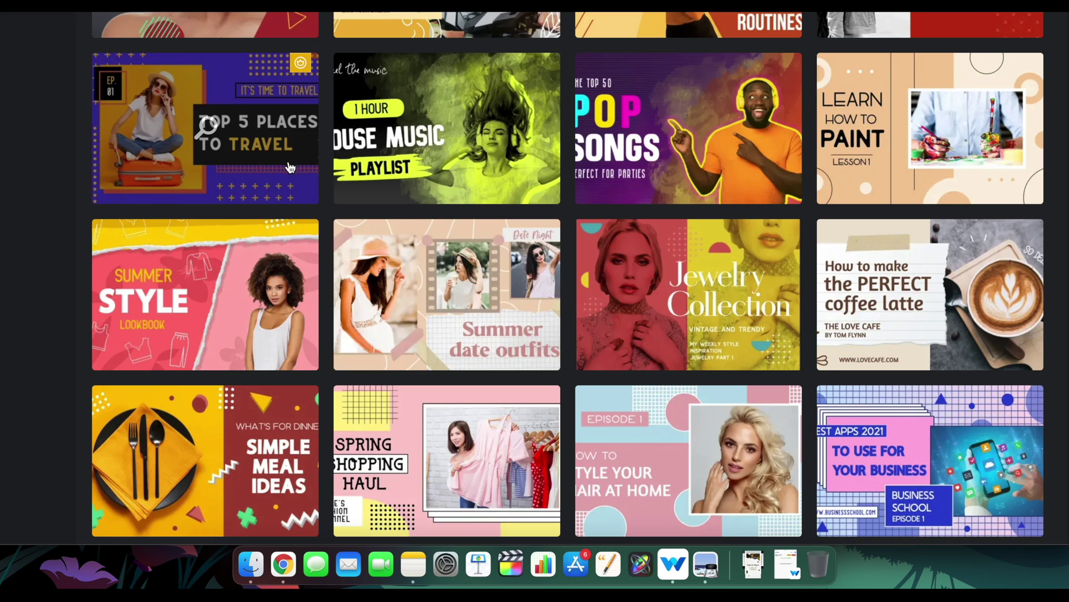
Open the Top Places to Travel thumbnail, add the current photo as a layer and make it visible
{"action": "left_click", "coordinate": [242, 148]}
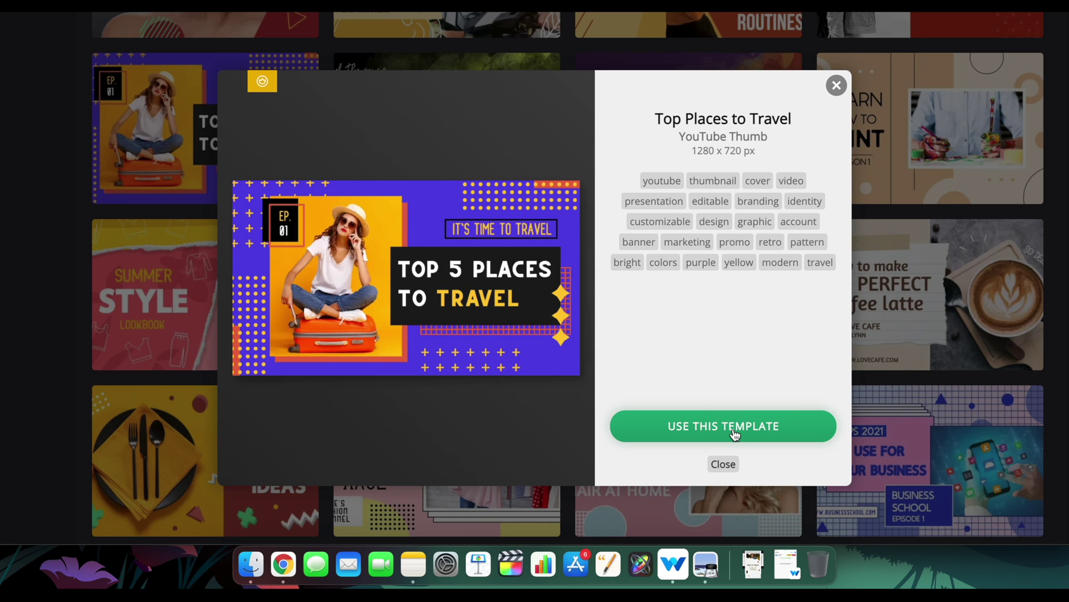
{"action": "left_click", "coordinate": [730, 426]}
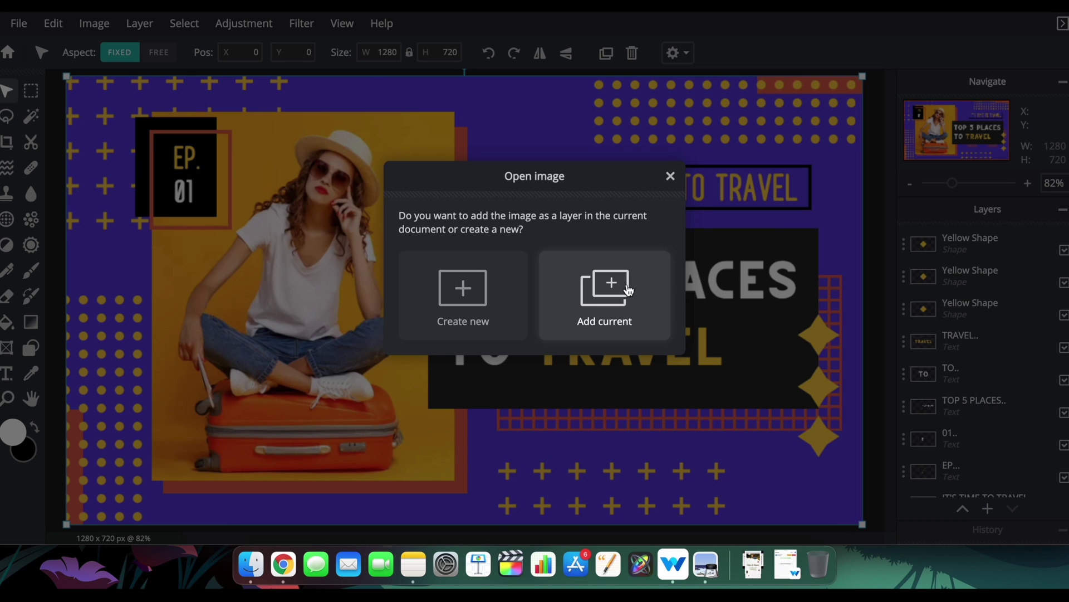
{"action": "left_click", "coordinate": [624, 288]}
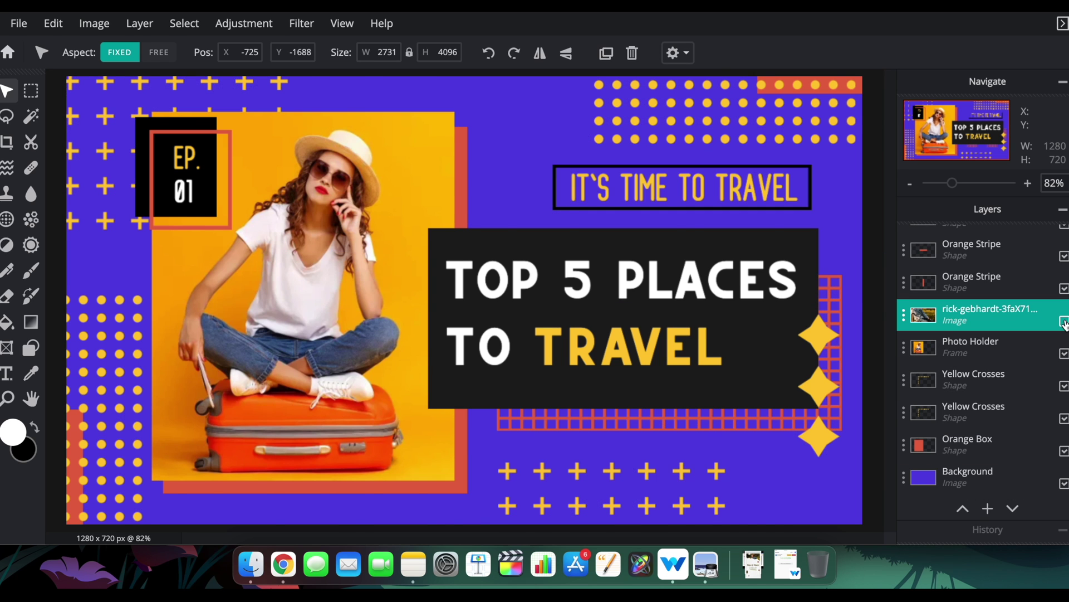
{"action": "left_click", "coordinate": [1064, 324]}
{"action": "scroll", "coordinate": [355, 215], "scroll_direction": "down", "scroll_amount": 3}
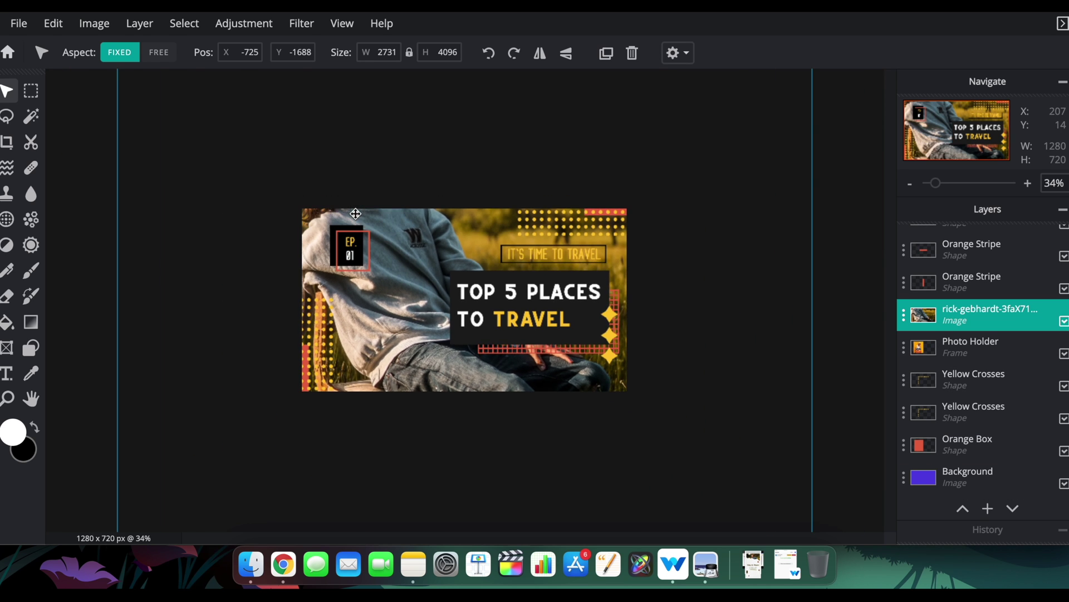
{"action": "scroll", "coordinate": [356, 214], "scroll_direction": "down", "scroll_amount": 3}
Shrink the photo and fit it into the thumbnail's left photo frame
{"action": "mouse_move", "coordinate": [571, 144]}
{"action": "left_mouse_down"}
{"action": "mouse_move", "coordinate": [423, 337]}
{"action": "mouse_move", "coordinate": [448, 307]}
{"action": "left_mouse_up"}
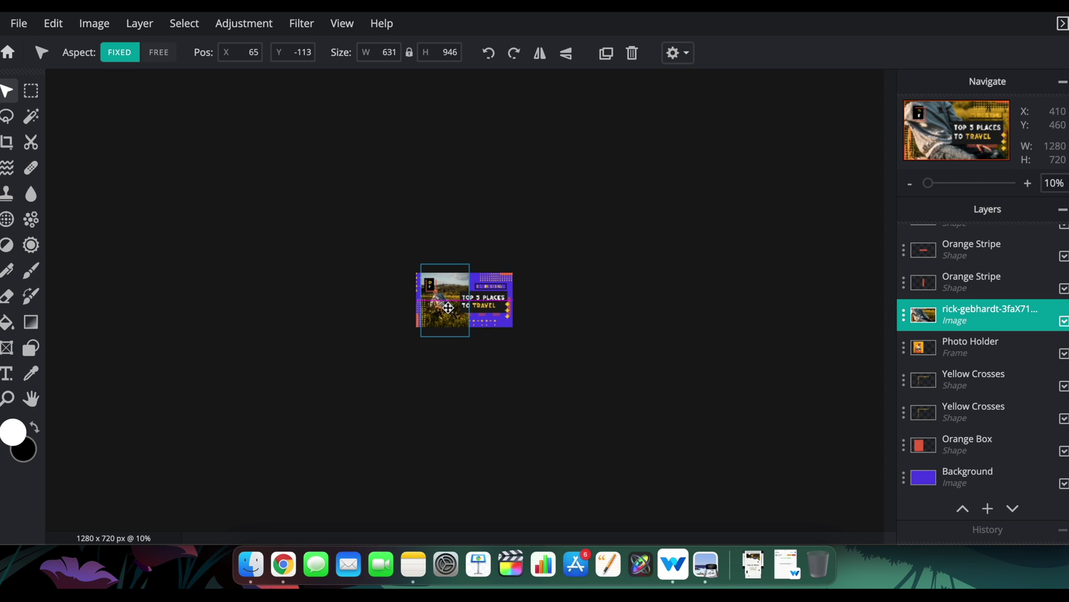
{"action": "scroll", "coordinate": [448, 307], "scroll_direction": "up", "scroll_amount": 3}
{"action": "scroll", "coordinate": [448, 308], "scroll_direction": "up", "scroll_amount": 3}
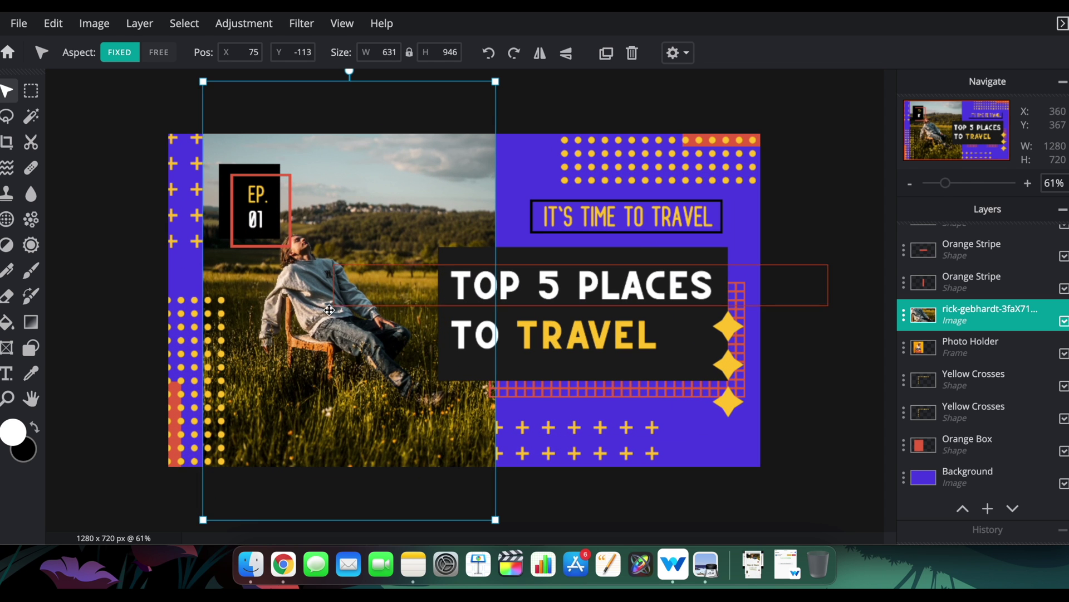
{"action": "left_click_drag", "start_coordinate": [330, 310], "coordinate": [323, 321]}
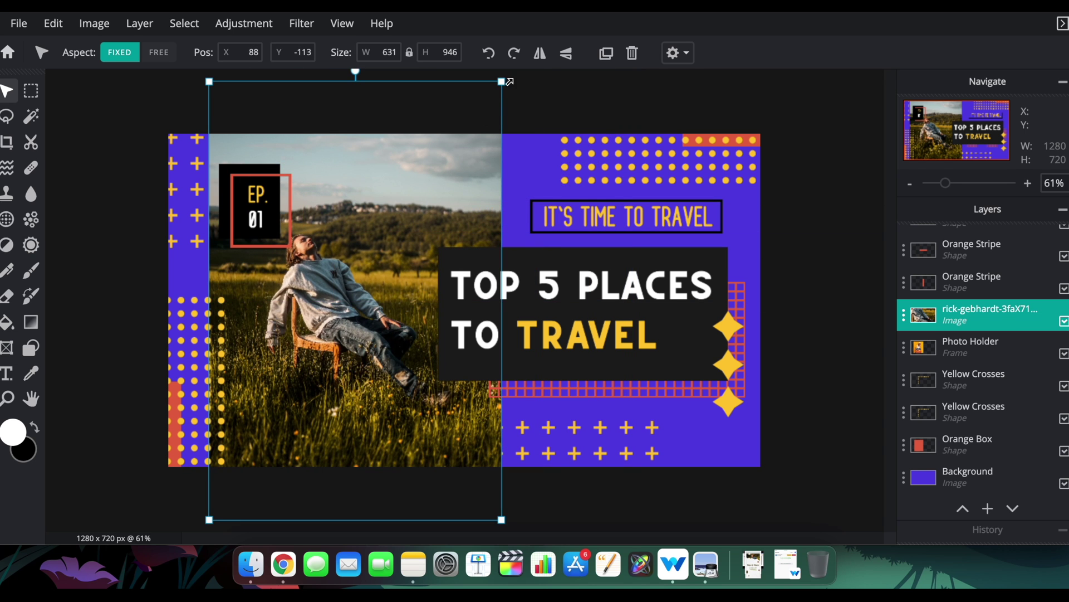
{"action": "left_click_drag", "start_coordinate": [503, 81], "coordinate": [483, 93]}
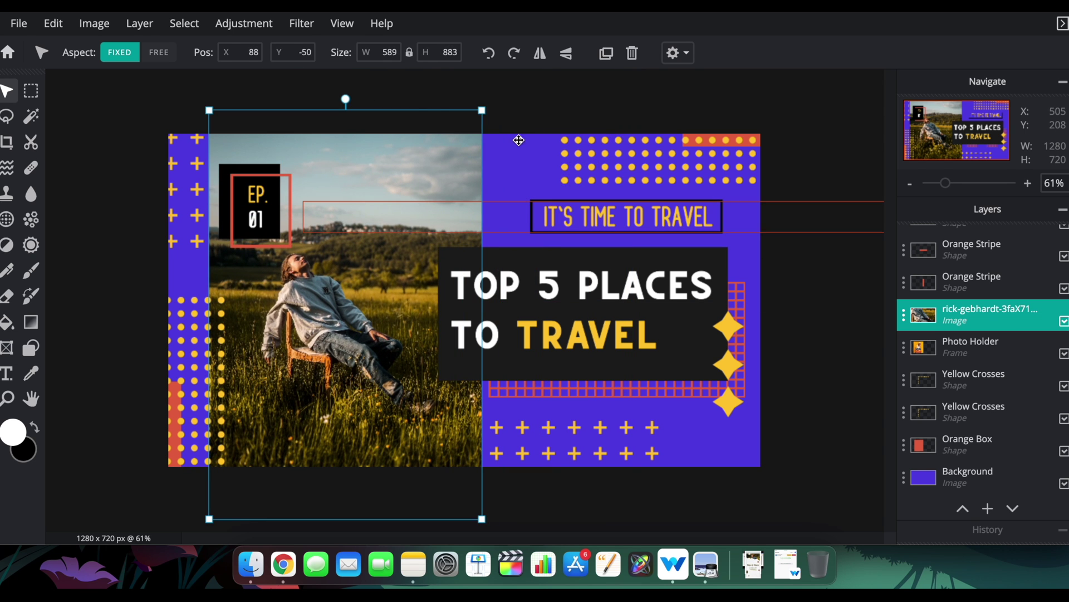
{"action": "left_click_drag", "start_coordinate": [626, 215], "coordinate": [560, 126]}
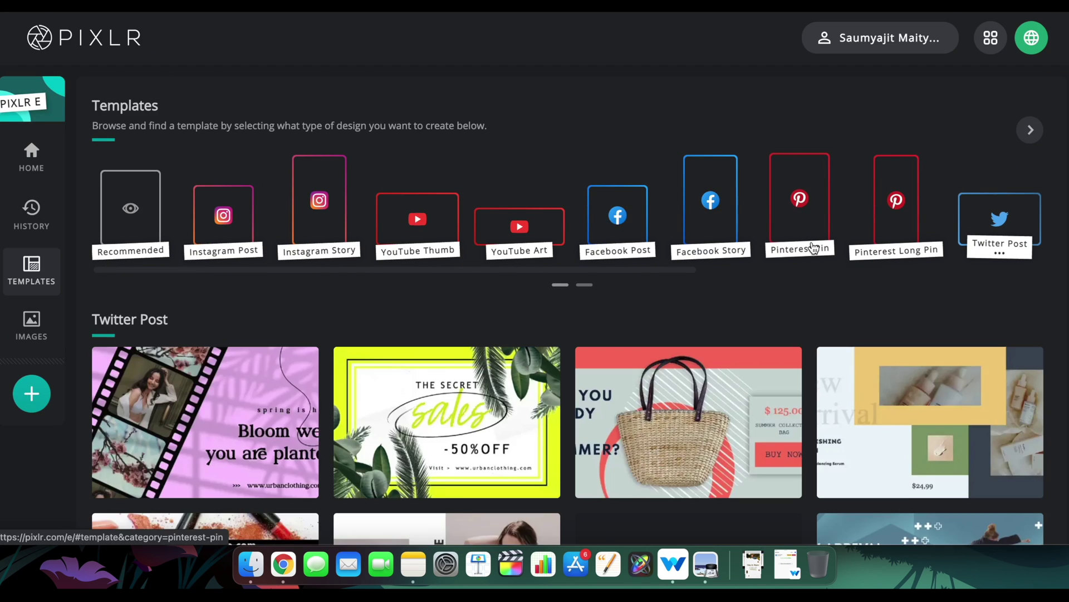
{"action": "scroll", "coordinate": [810, 242], "scroll_direction": "down", "scroll_amount": 5}
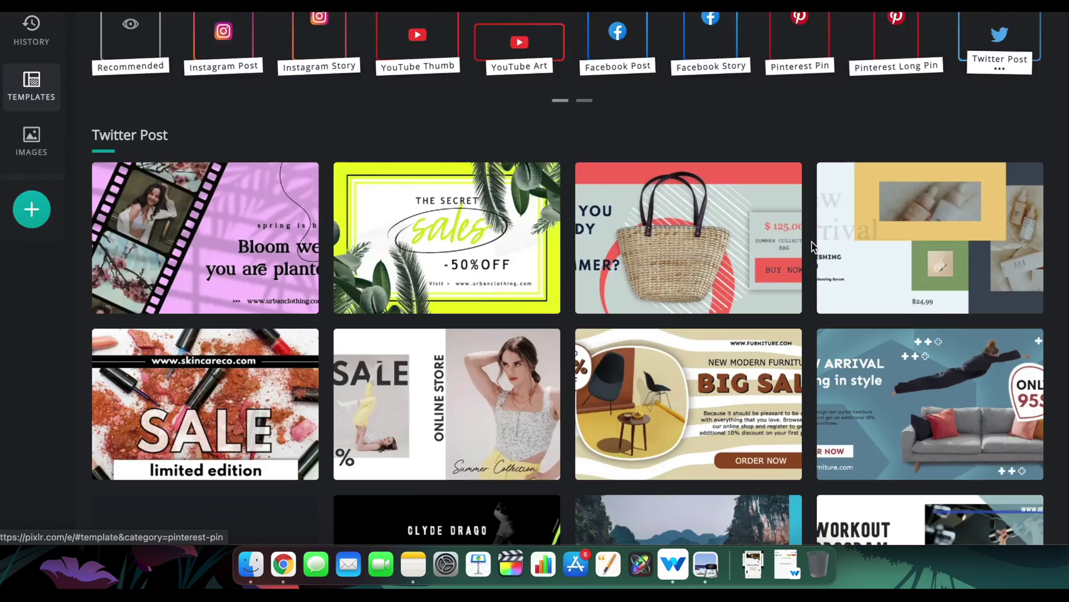
{"action": "scroll", "coordinate": [811, 243], "scroll_direction": "down", "scroll_amount": 5}
{"action": "scroll", "coordinate": [811, 242], "scroll_direction": "down", "scroll_amount": 5}
{"action": "scroll", "coordinate": [810, 243], "scroll_direction": "down", "scroll_amount": 3}
{"action": "scroll", "coordinate": [810, 242], "scroll_direction": "down", "scroll_amount": 3}
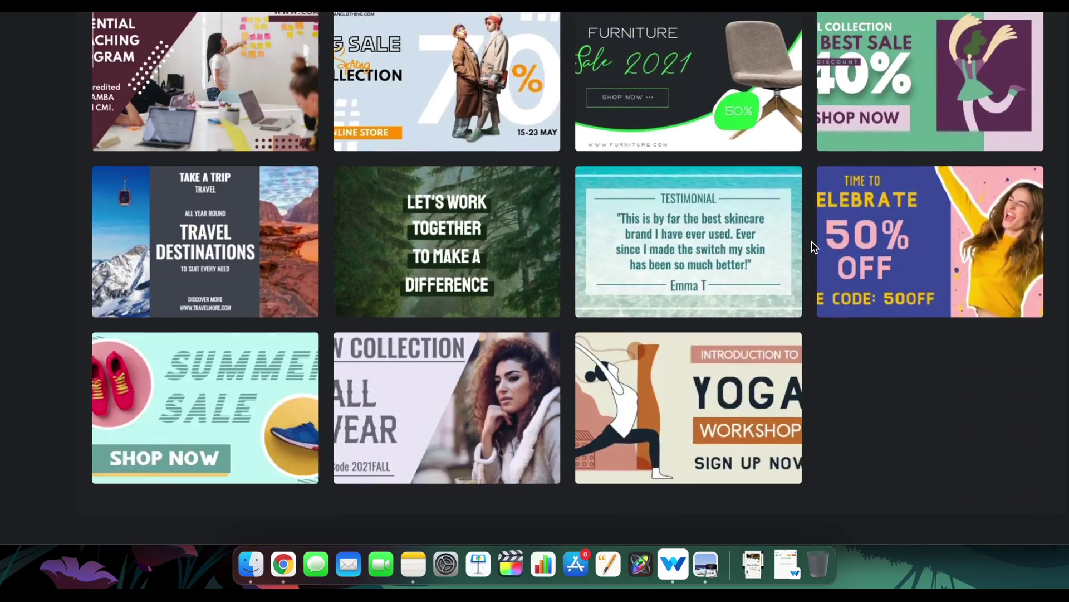
{"action": "scroll", "coordinate": [811, 243], "scroll_direction": "up", "scroll_amount": 15}
Switch the gallery to Pinterest Long Pin templates, twice, between scrolls of Twitter Post templates
{"action": "left_click", "coordinate": [888, 206]}
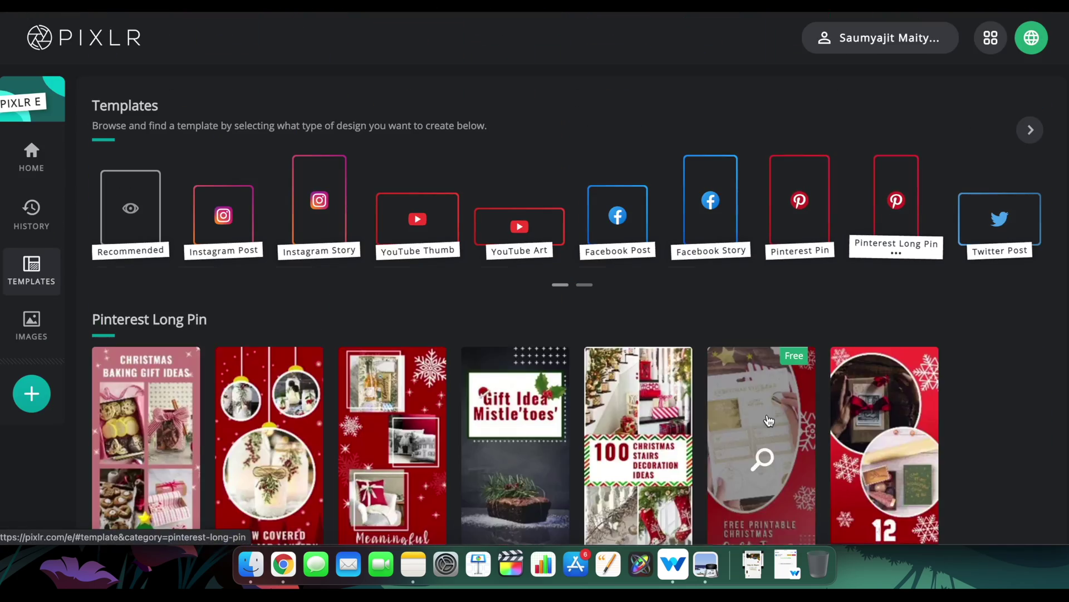
{"action": "scroll", "coordinate": [769, 421], "scroll_direction": "down", "scroll_amount": 3}
{"action": "scroll", "coordinate": [769, 420], "scroll_direction": "down", "scroll_amount": 3}
{"action": "scroll", "coordinate": [769, 421], "scroll_direction": "down", "scroll_amount": 3}
{"action": "scroll", "coordinate": [769, 420], "scroll_direction": "up", "scroll_amount": 10}
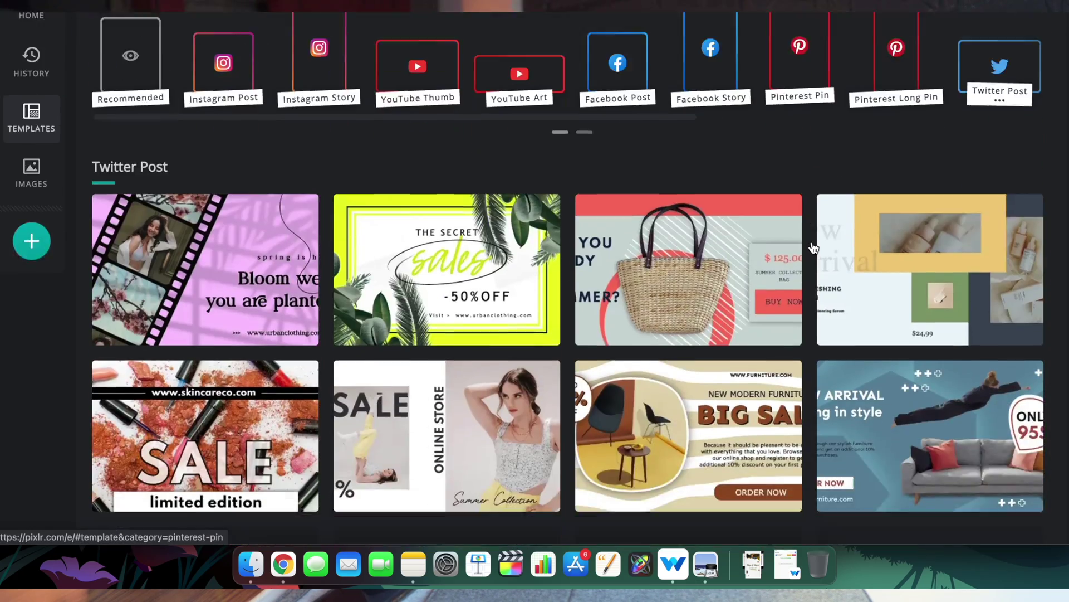
{"action": "scroll", "coordinate": [812, 246], "scroll_direction": "down", "scroll_amount": 3}
{"action": "scroll", "coordinate": [813, 246], "scroll_direction": "down", "scroll_amount": 5}
{"action": "scroll", "coordinate": [812, 247], "scroll_direction": "down", "scroll_amount": 3}
{"action": "scroll", "coordinate": [812, 247], "scroll_direction": "down", "scroll_amount": 3}
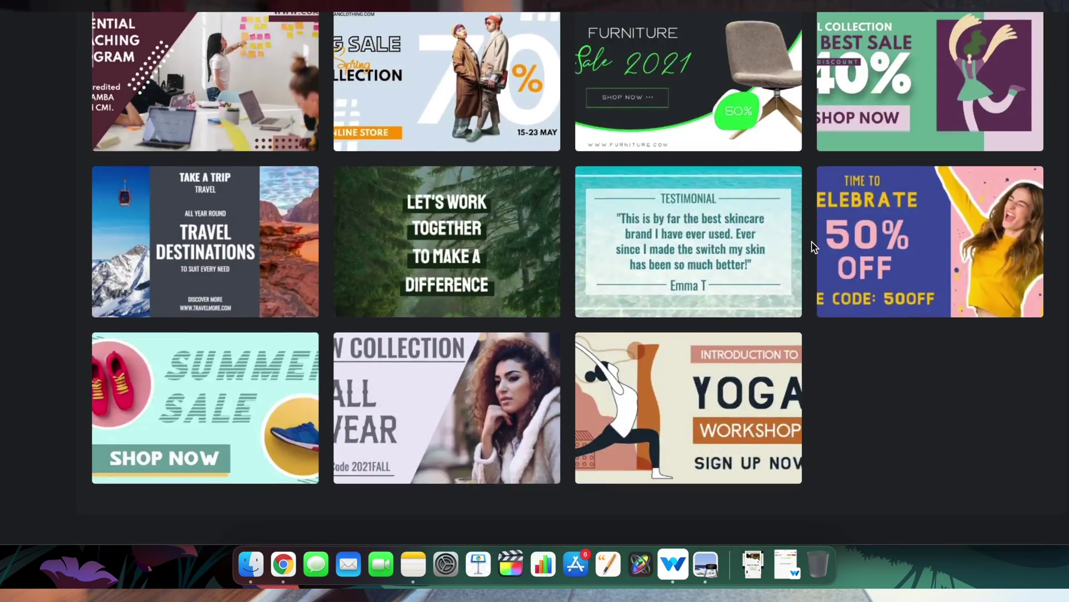
{"action": "scroll", "coordinate": [812, 246], "scroll_direction": "up", "scroll_amount": 8}
{"action": "scroll", "coordinate": [812, 247], "scroll_direction": "up", "scroll_amount": 8}
{"action": "left_click", "coordinate": [886, 204]}
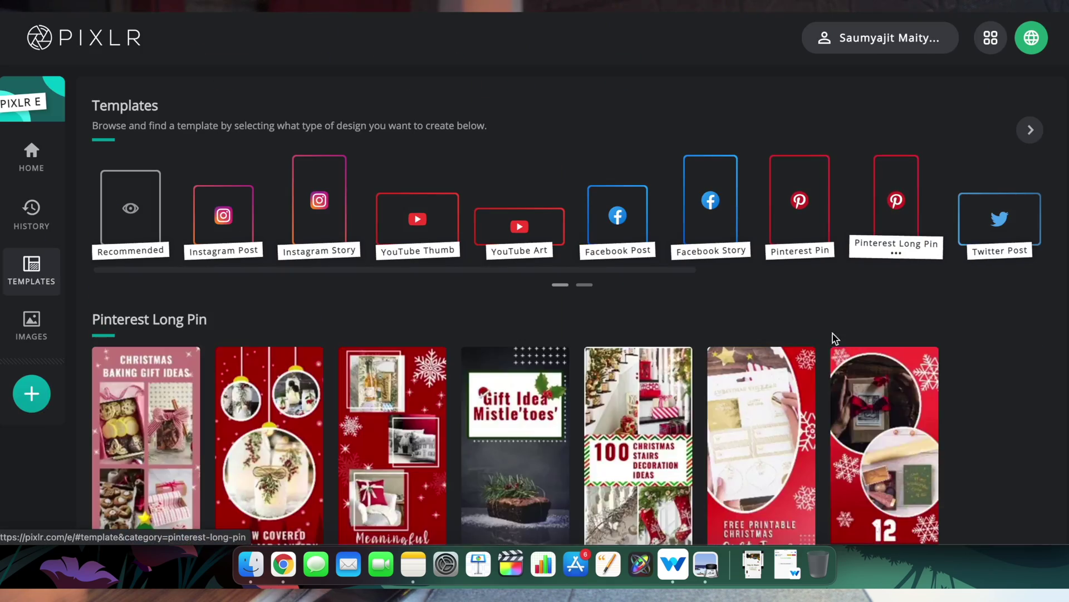